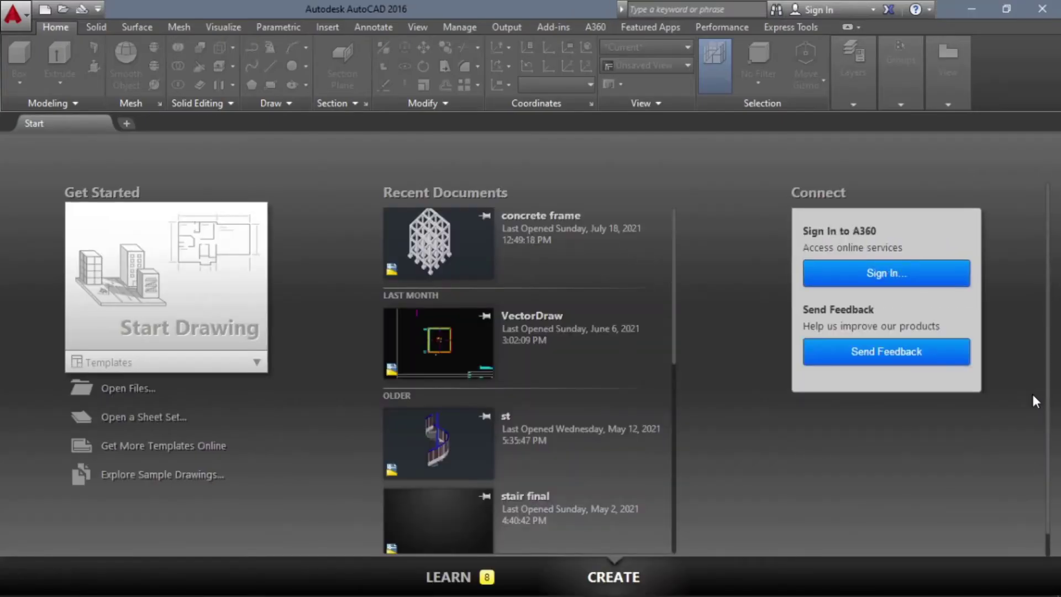
- Start a new drawing and select the 3D Modeling workspace
left_click(196, 302)
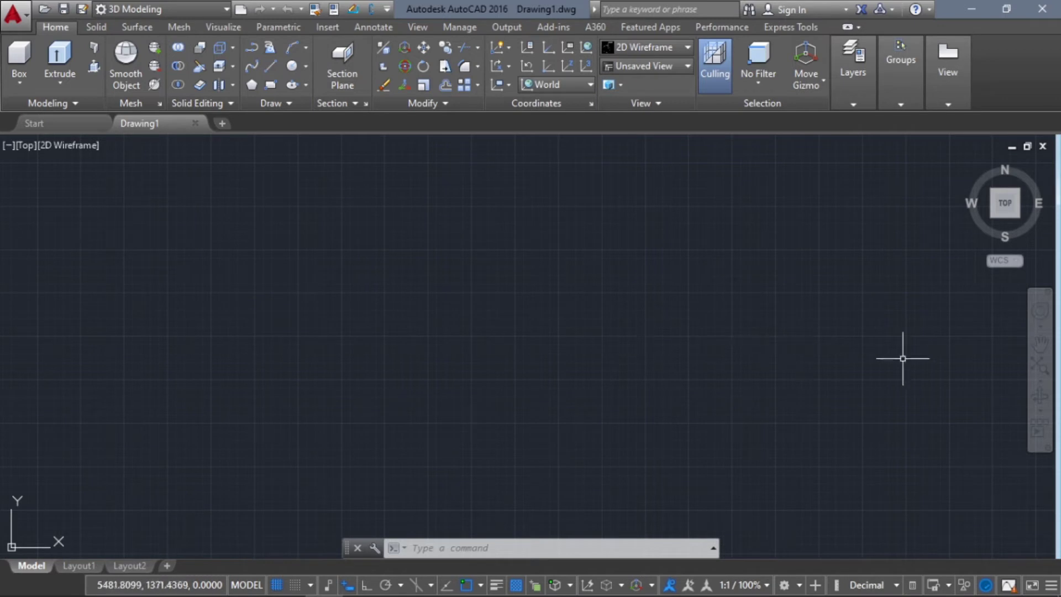
left_click(208, 6)
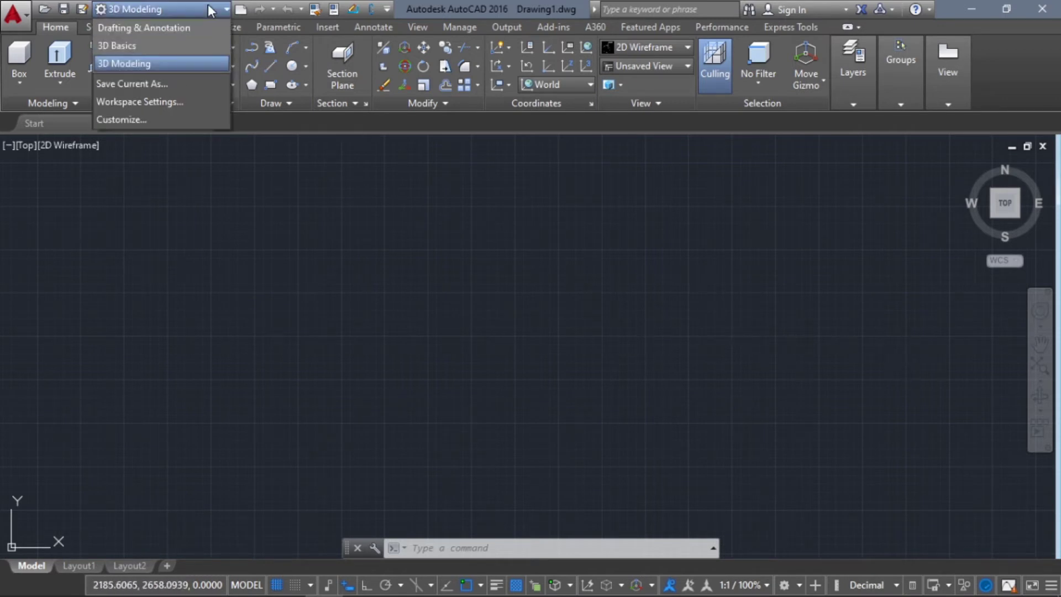
left_click(138, 65)
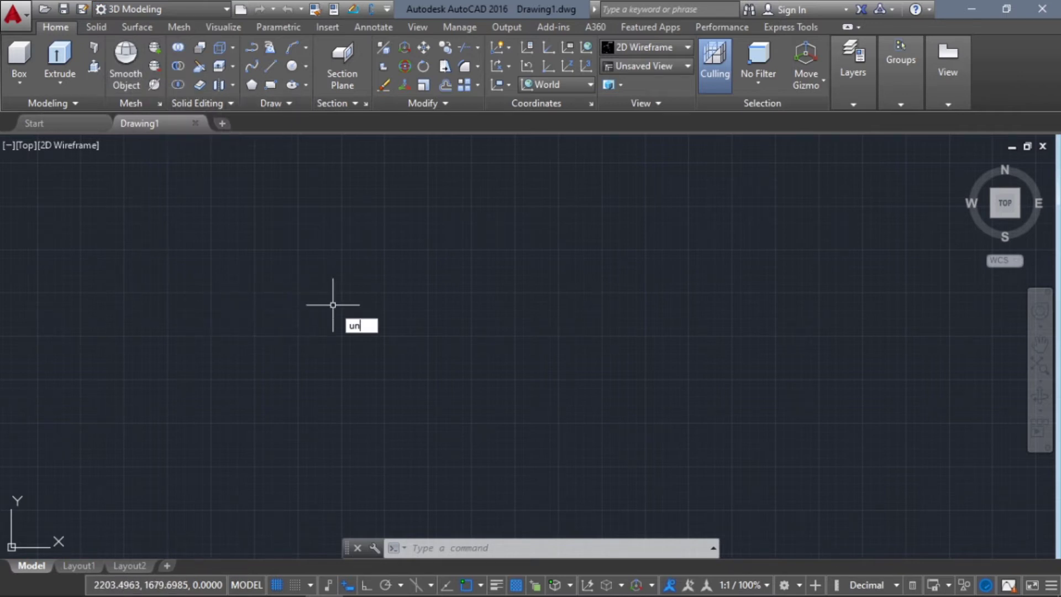
- Configure the drawing units with a length precision of 0 and choose the insertion scale unit
type("un")
key("Return")
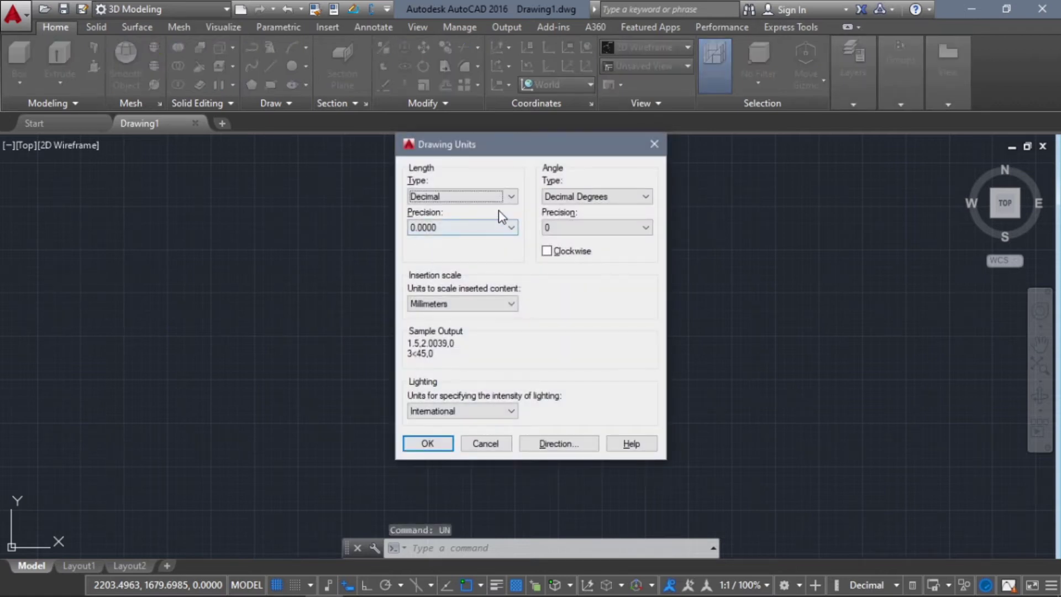
left_click(486, 227)
left_click(479, 244)
left_click(472, 303)
left_click(445, 358)
left_click(424, 443)
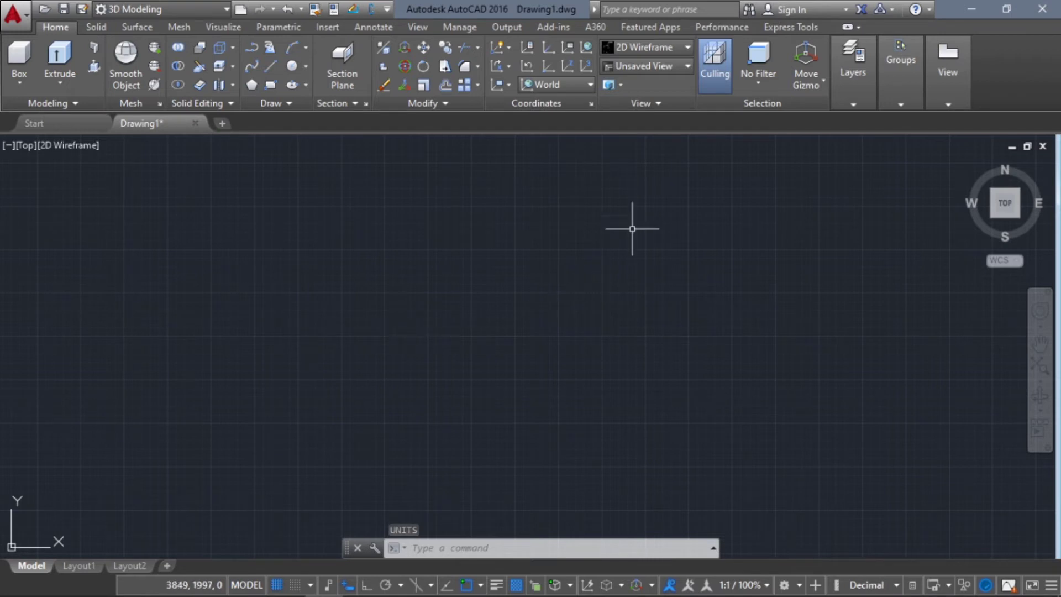
- Switch the viewport to the SE Isometric view with the Shaded visual style
left_click(678, 49)
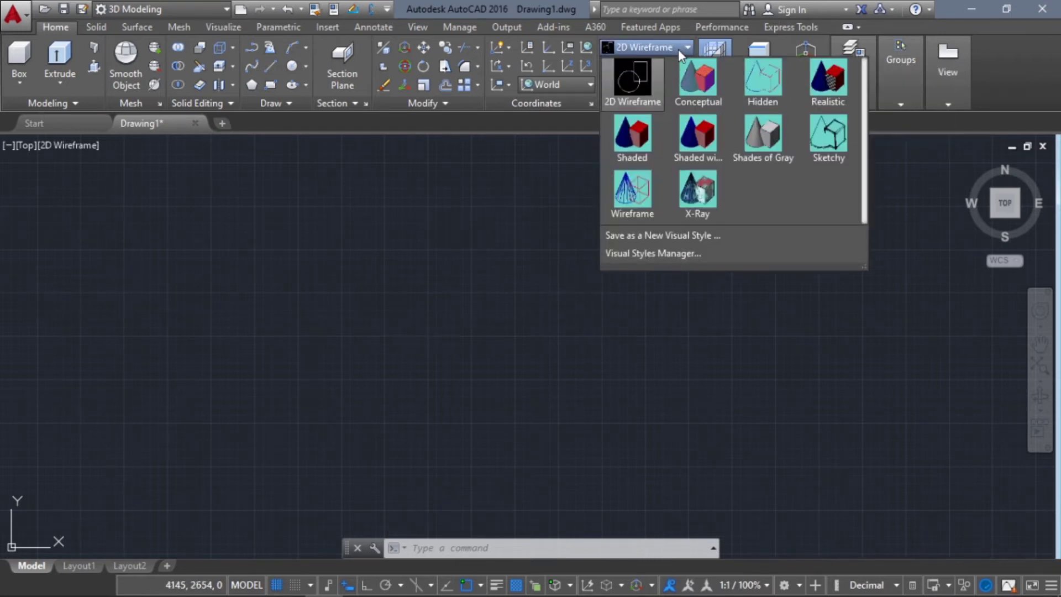
left_click(681, 51)
left_click(688, 64)
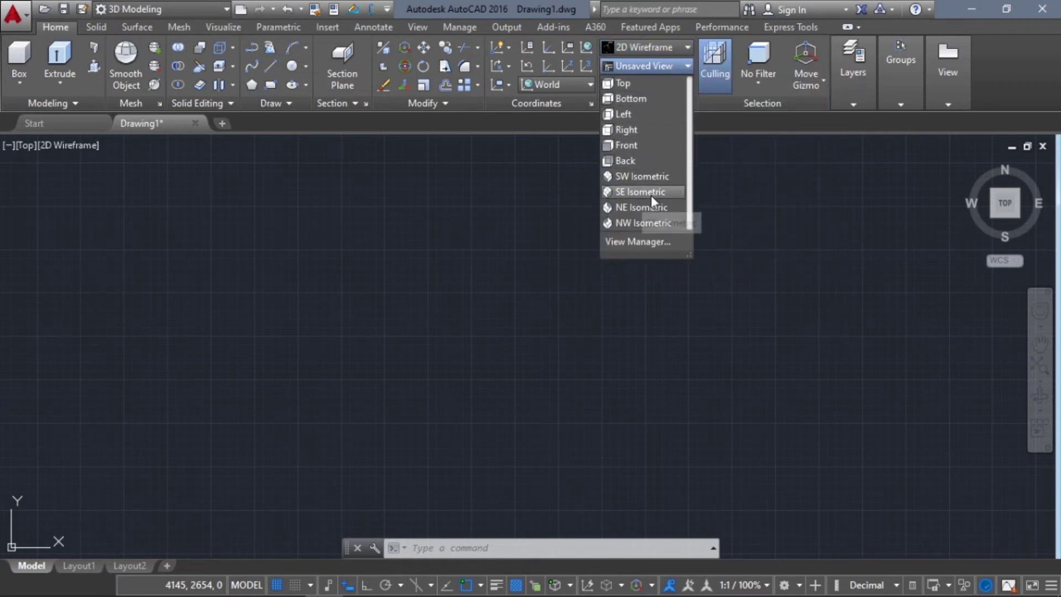
left_click(629, 193)
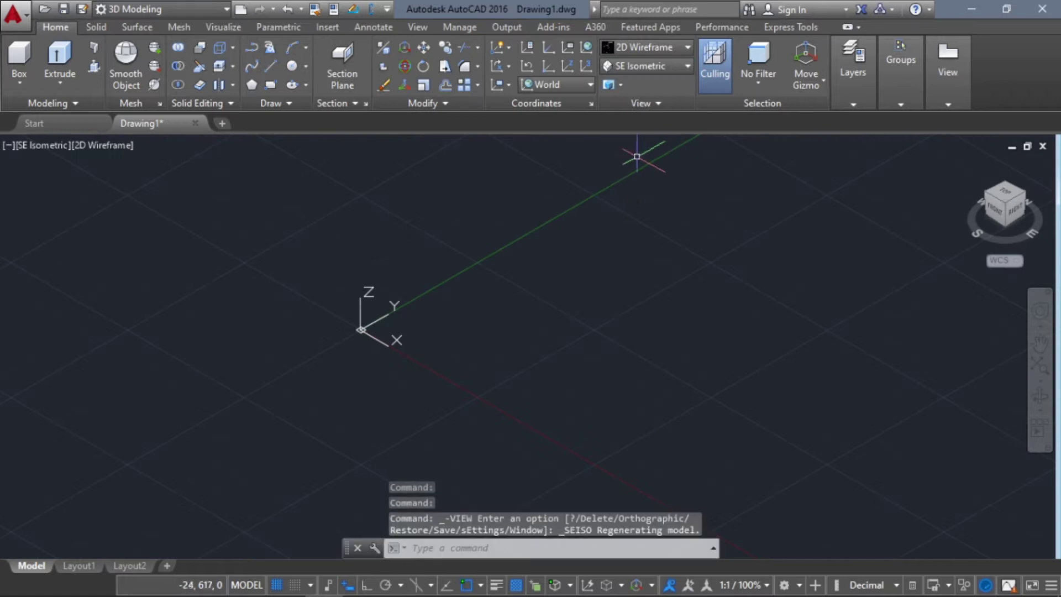
middle_click_drag(640, 227, 590, 273)
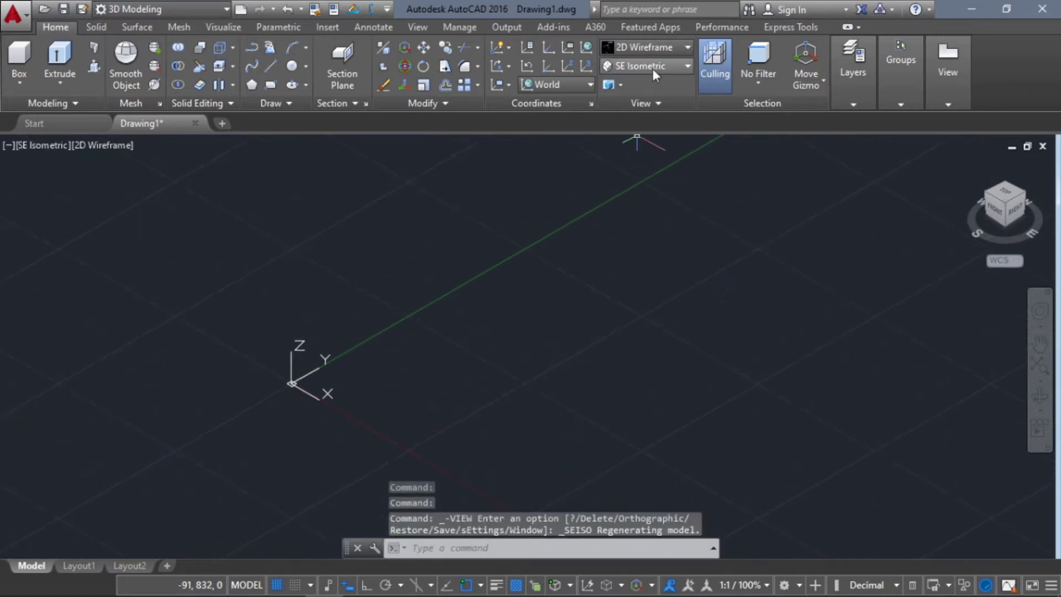
left_click(659, 51)
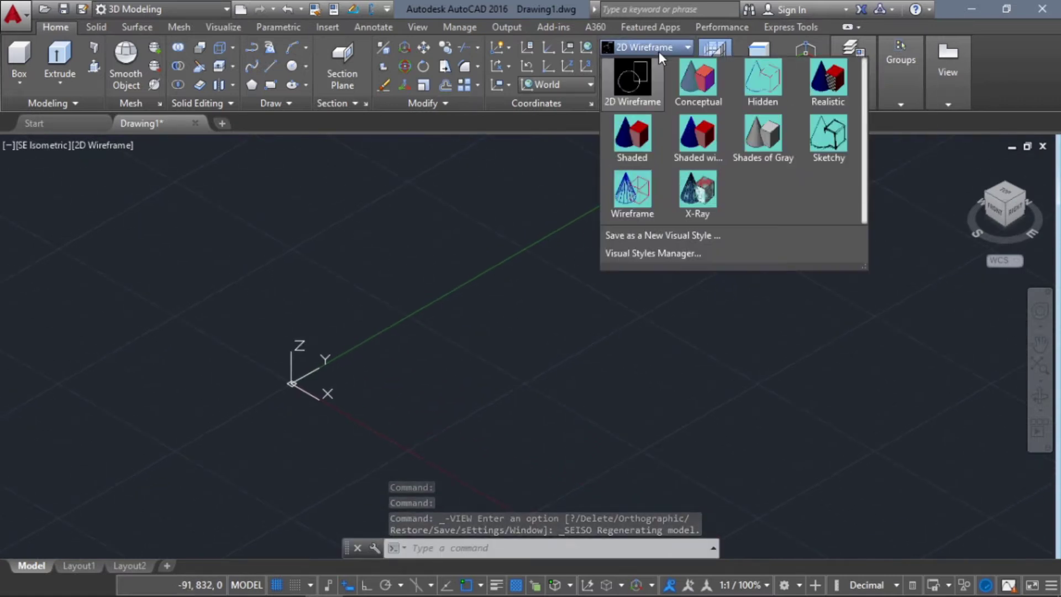
left_click(633, 138)
middle_click_drag(632, 265, 474, 332)
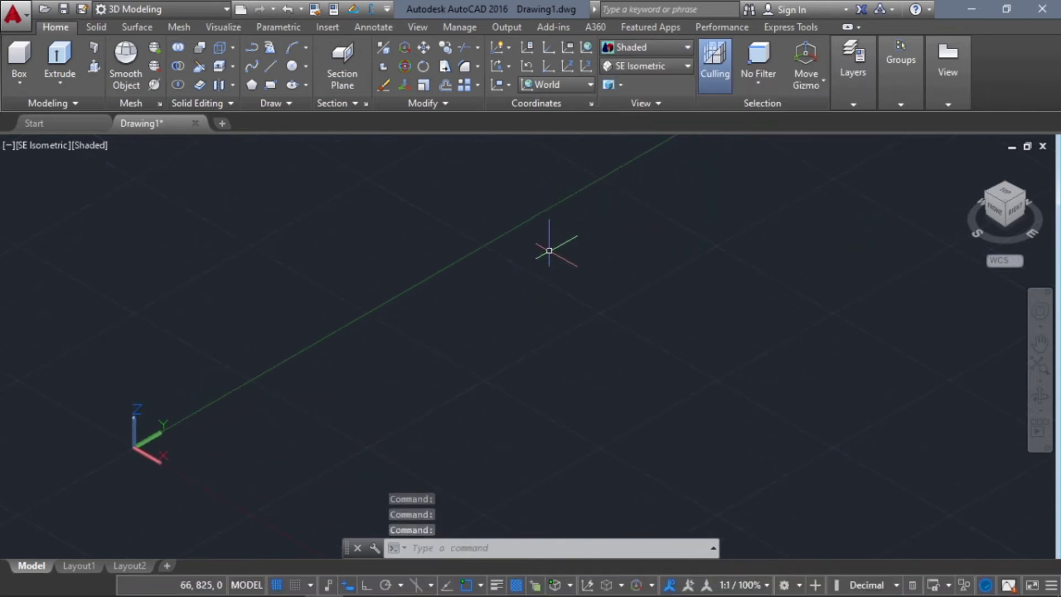
- Set the UCS icon to Noorigin with the UCSICON command
type("u")
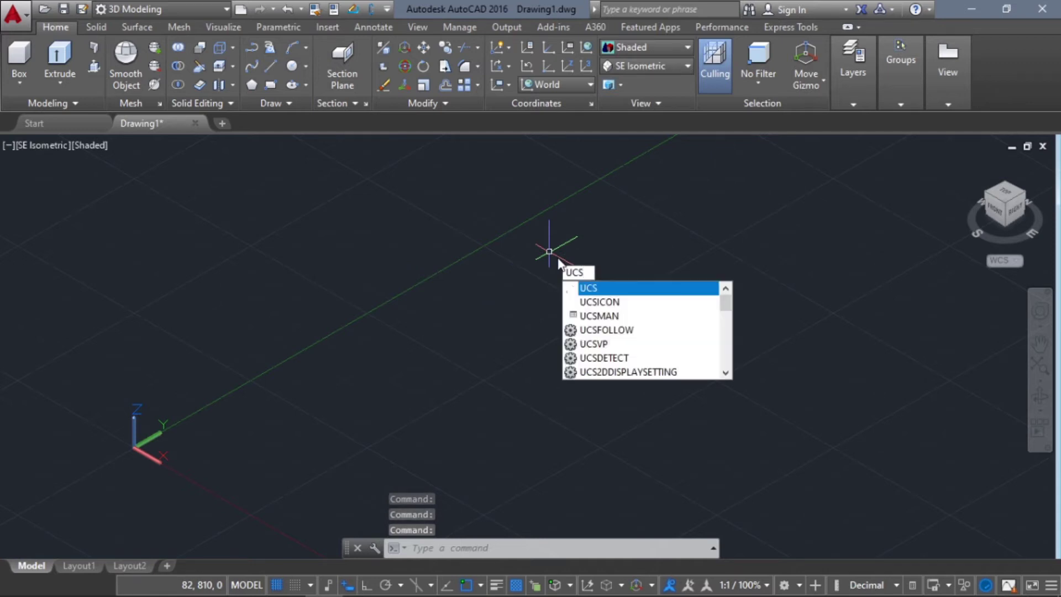
left_click(590, 303)
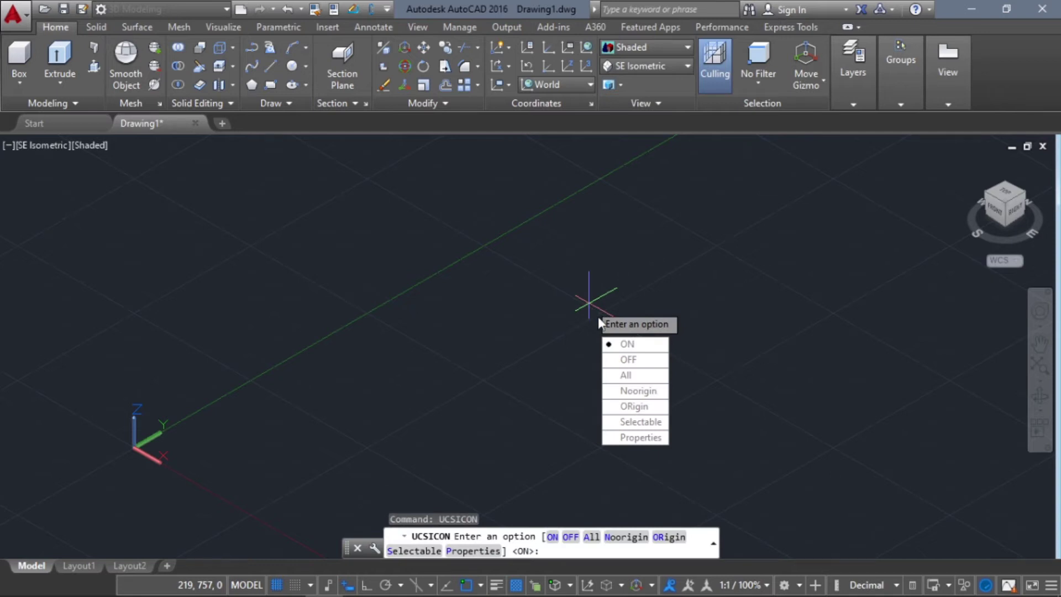
left_click(627, 392)
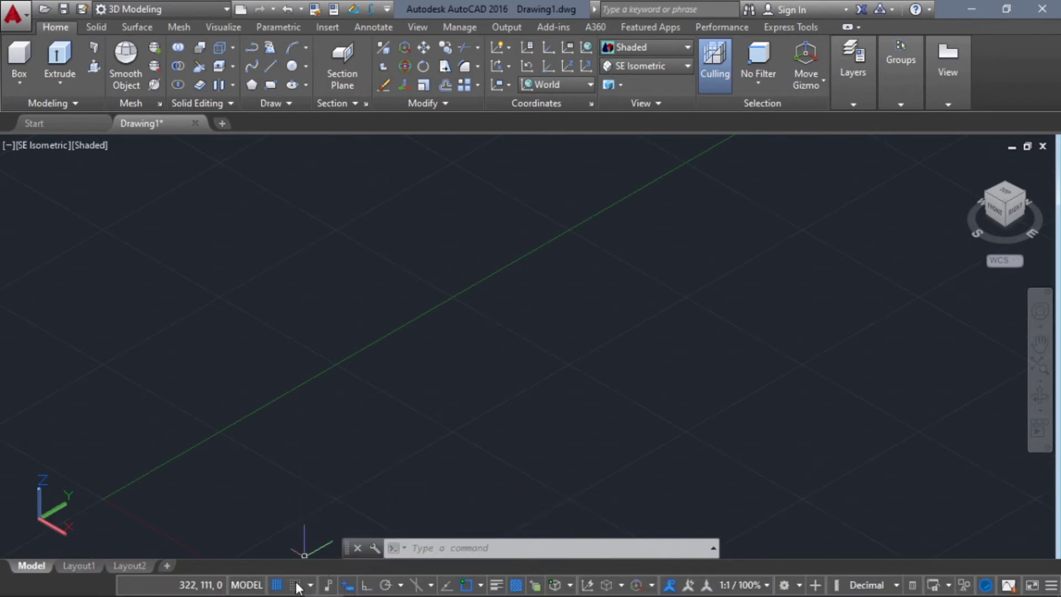
- Turn the grid display off and ortho mode on
left_click(277, 586)
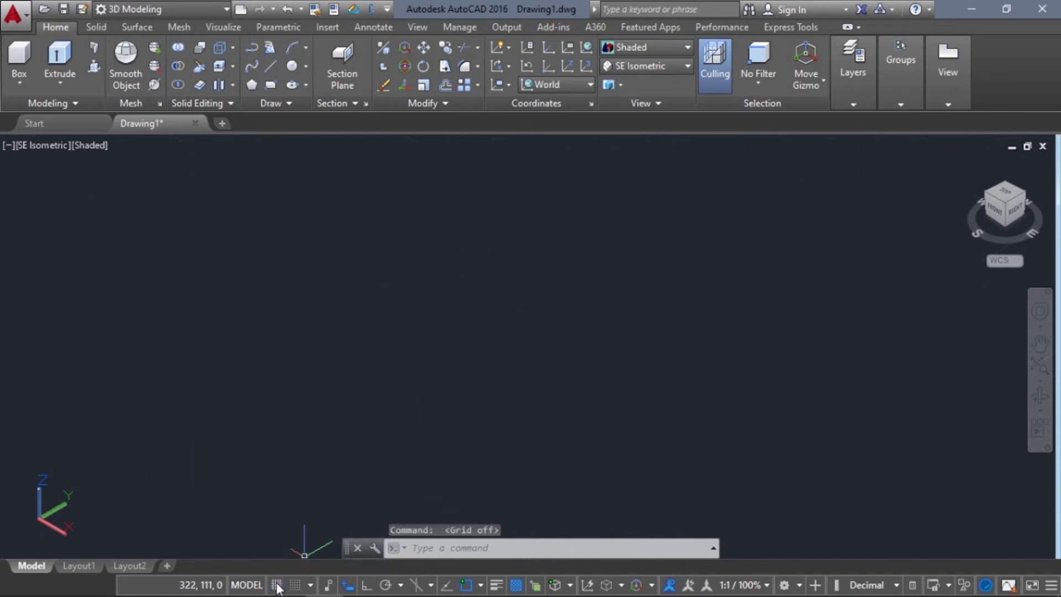
middle_click_drag(335, 323, 337, 319)
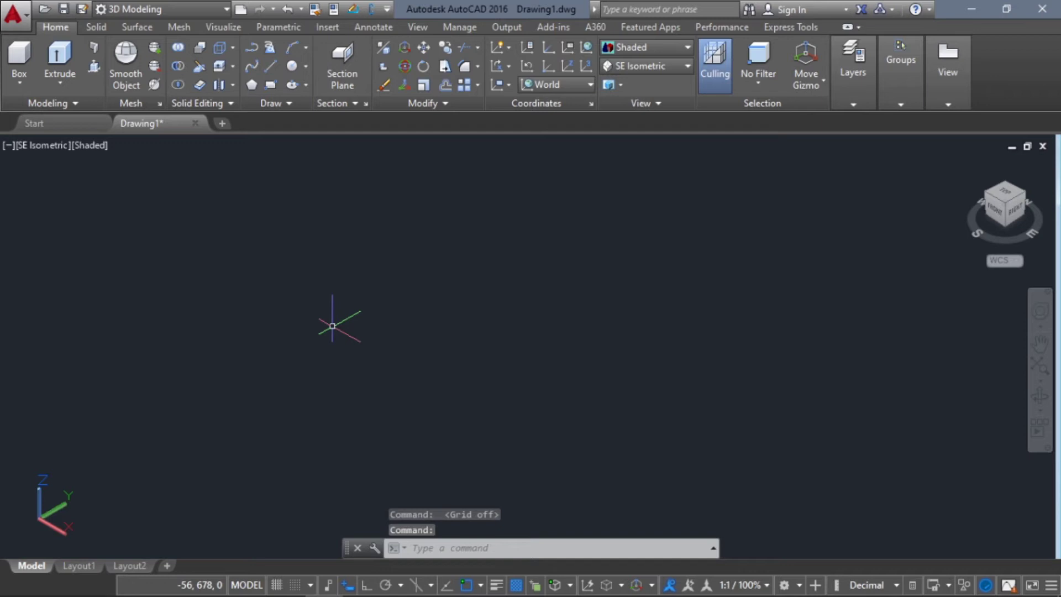
left_click(366, 589)
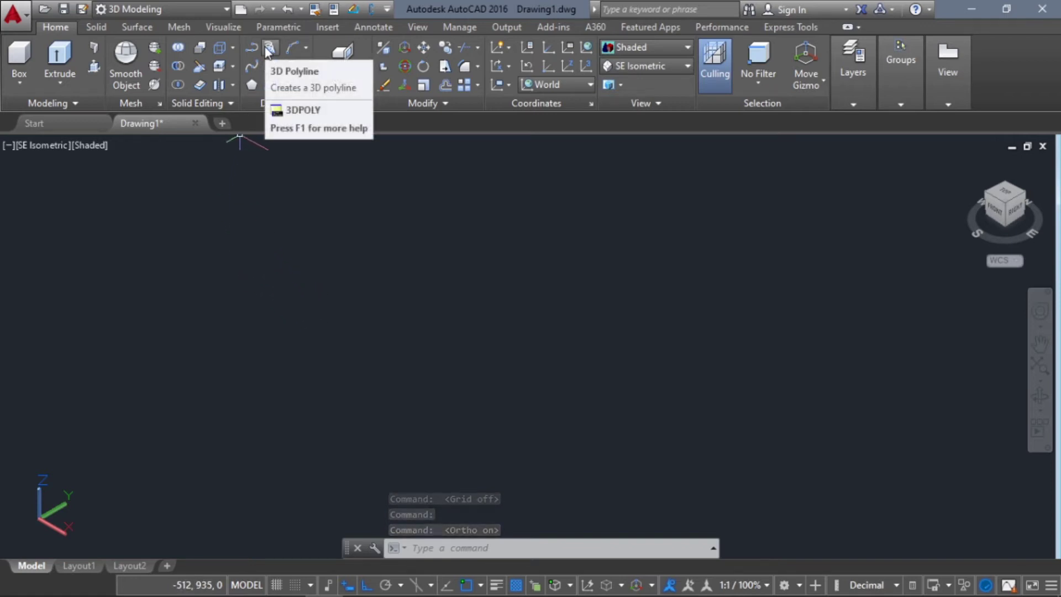
- Begin a 3D polyline with a 1000-unit segment up along Z and a 1000-unit segment along positive X
left_click(267, 49)
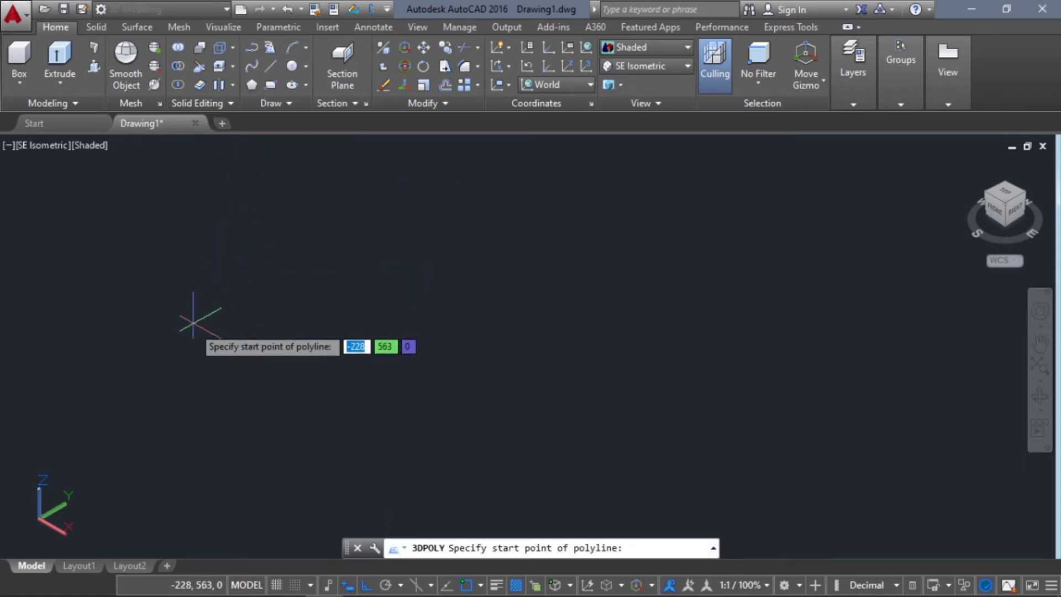
left_click(254, 434)
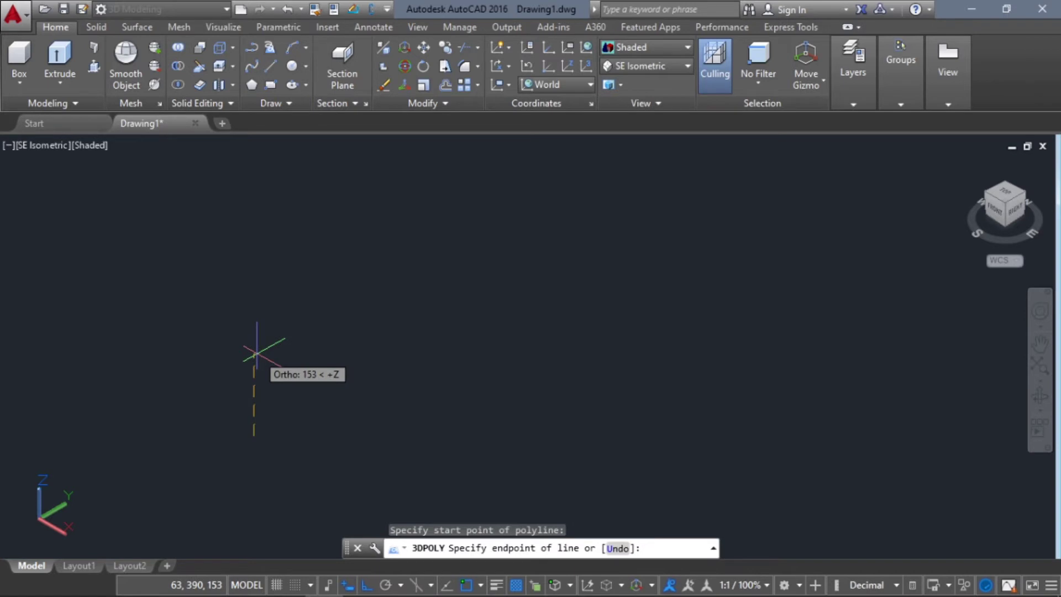
type("1000")
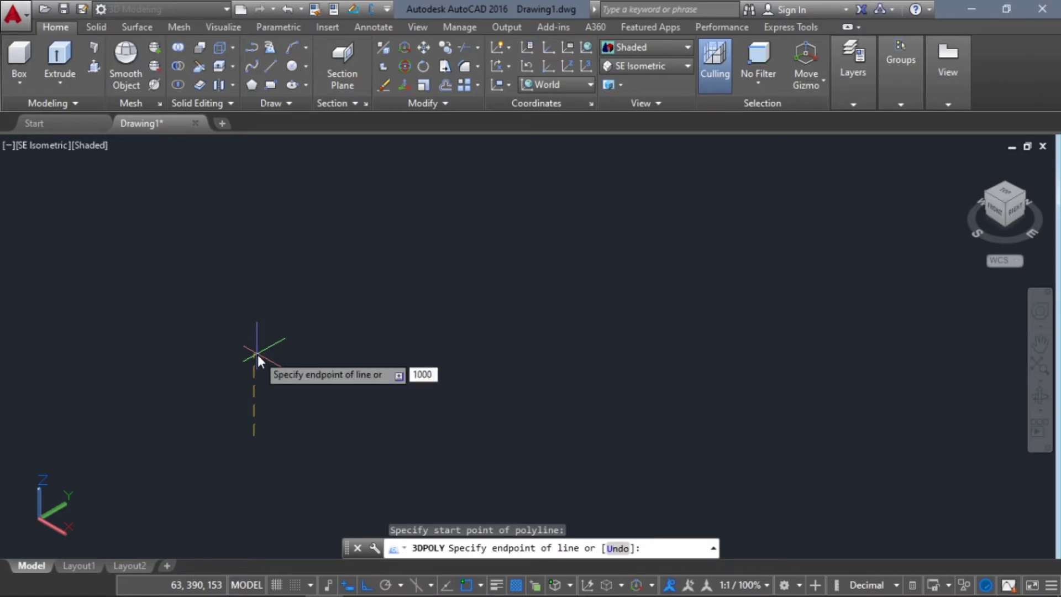
key("Return")
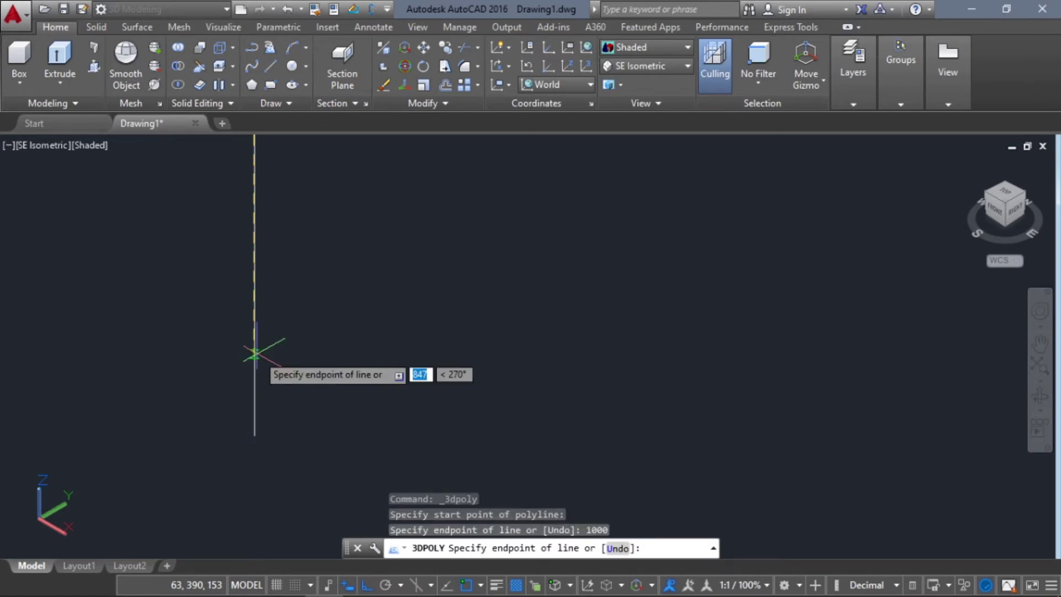
scroll(274, 338, "down", 1)
middle_click_drag(308, 328, 280, 356)
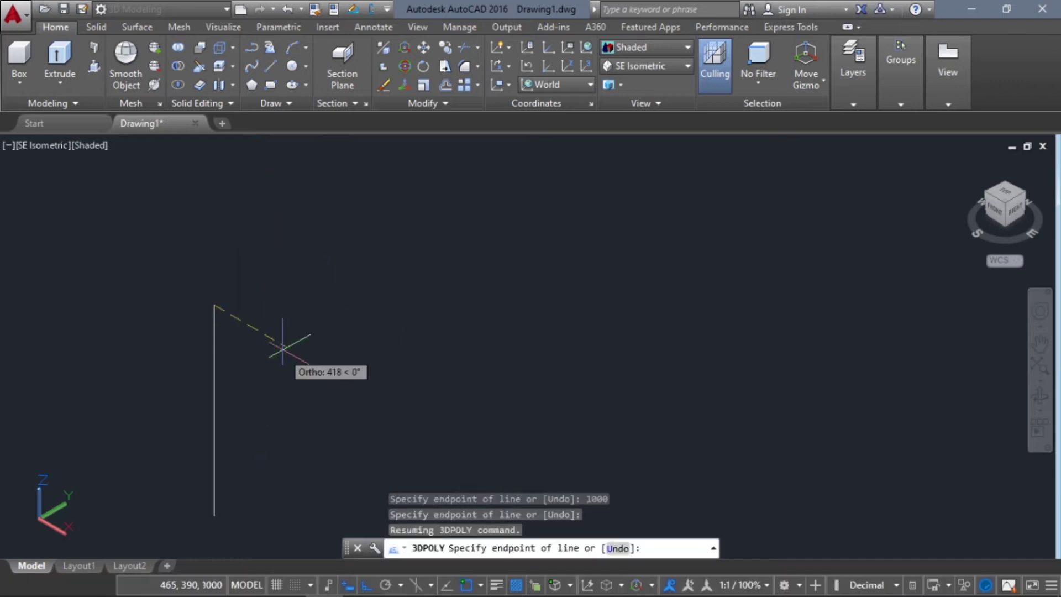
scroll(316, 368, "down", 1)
middle_click_drag(351, 359, 266, 334)
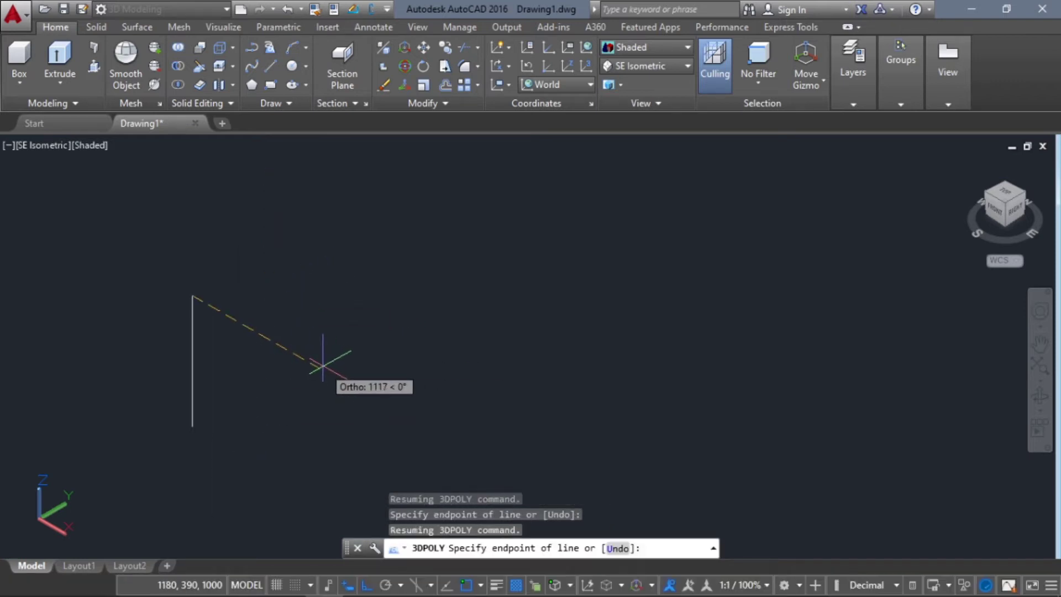
type("1")
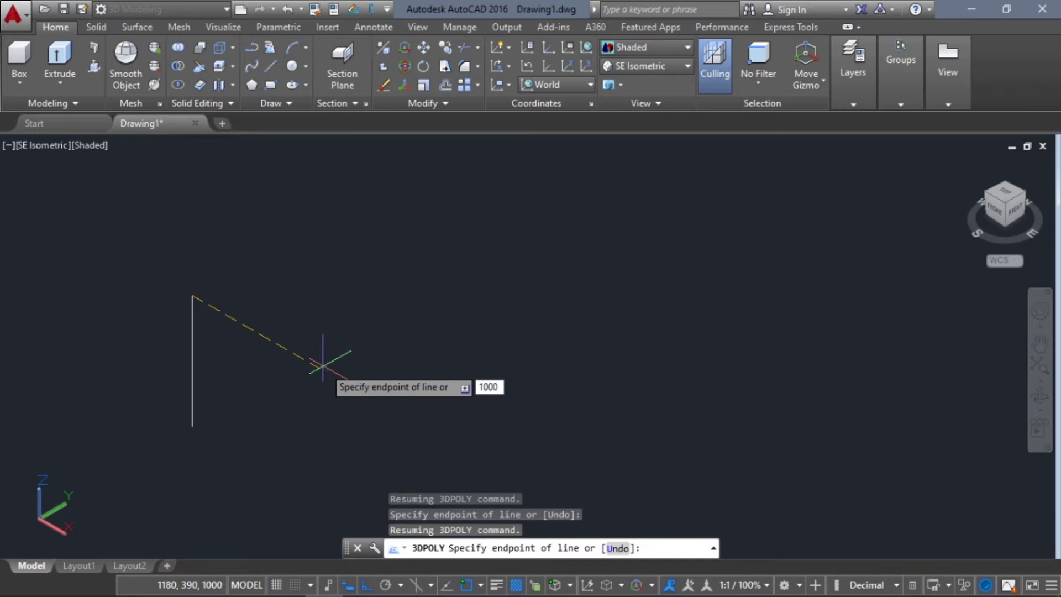
type("000")
key("Return")
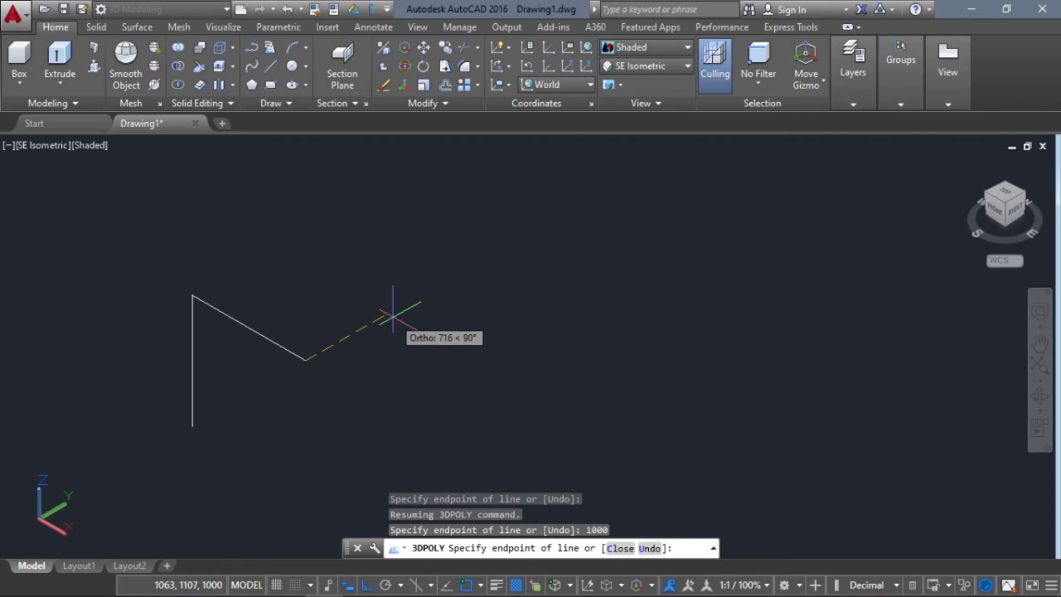
- Continue the 3D polyline with 1000-unit segments along positive Y, up Z and along positive X, and finish it
type("1000")
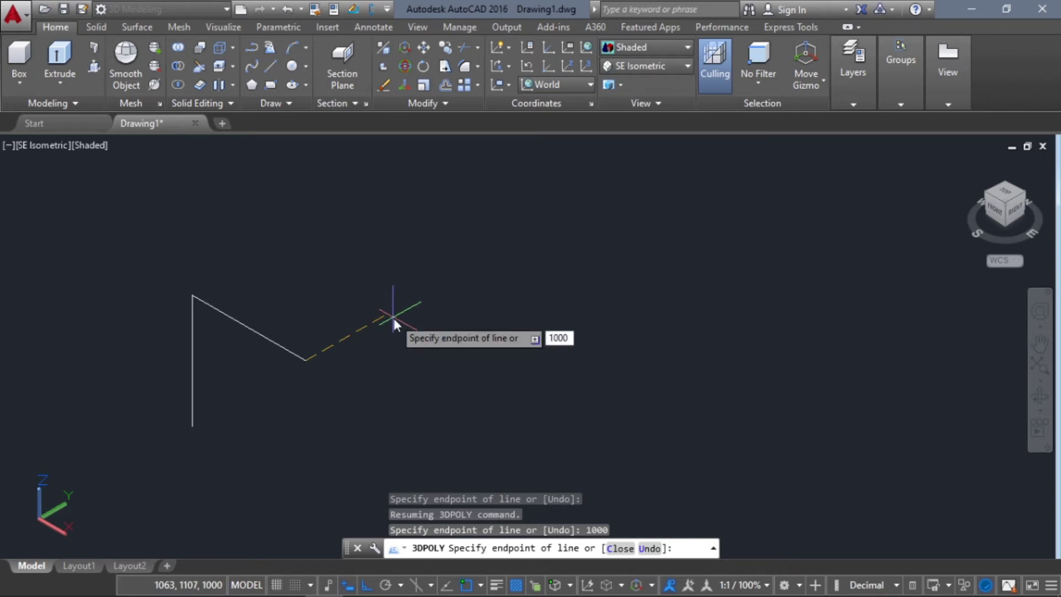
key("Return")
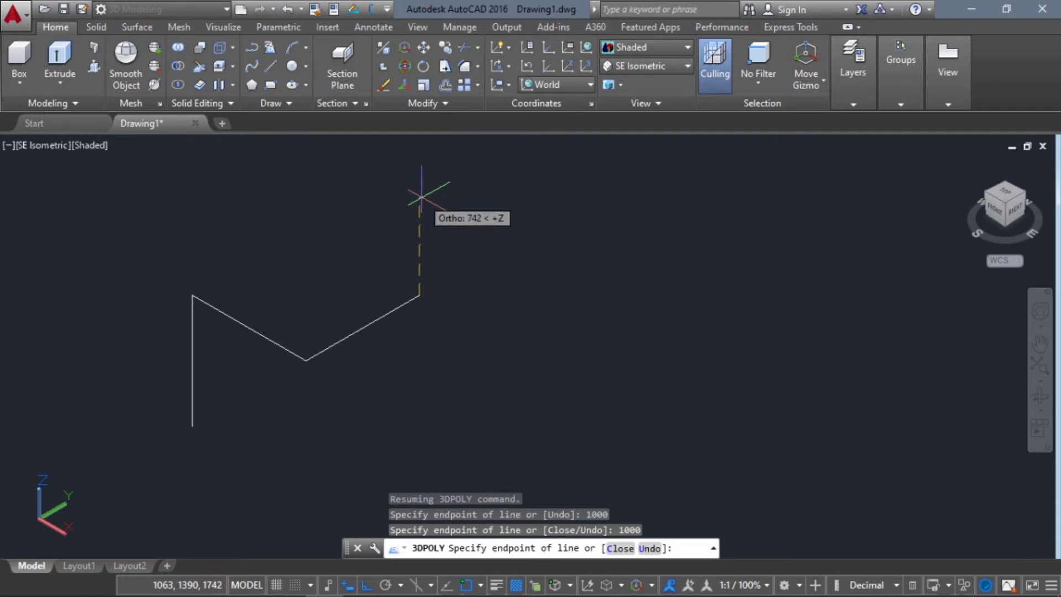
type("100")
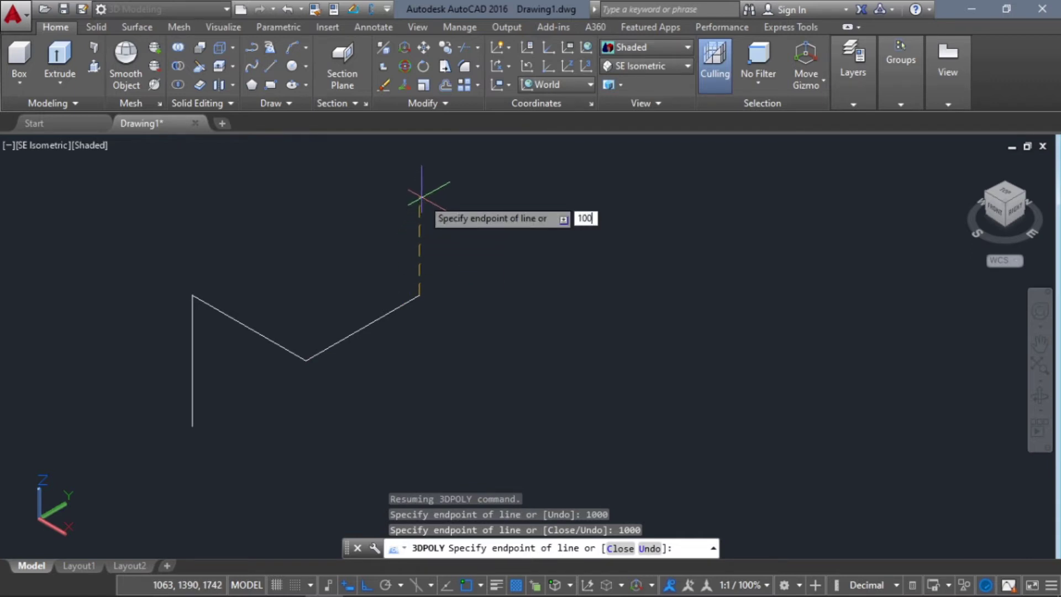
type("0")
key("Return")
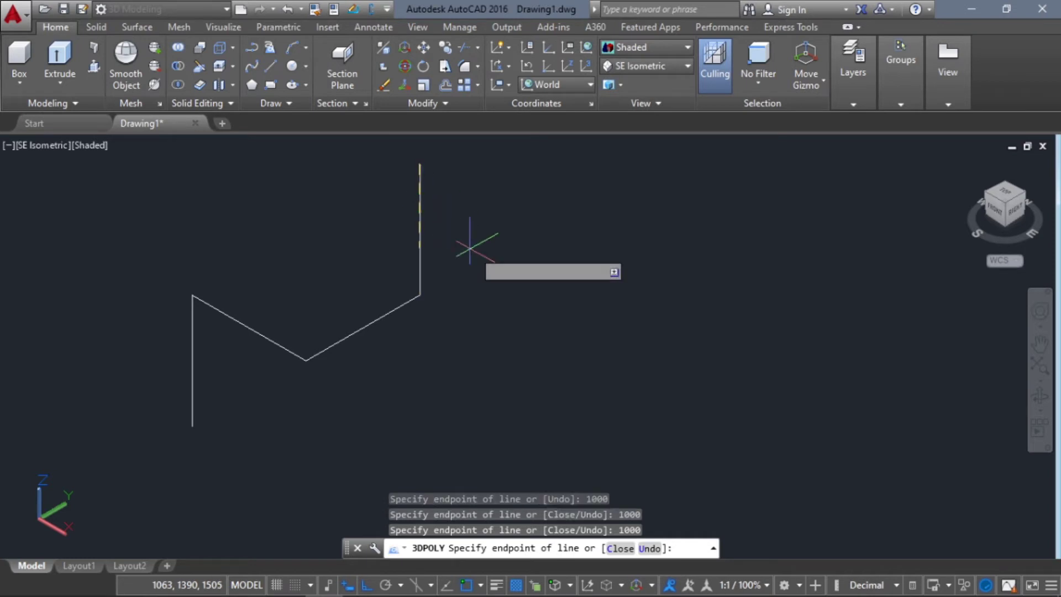
type("1000")
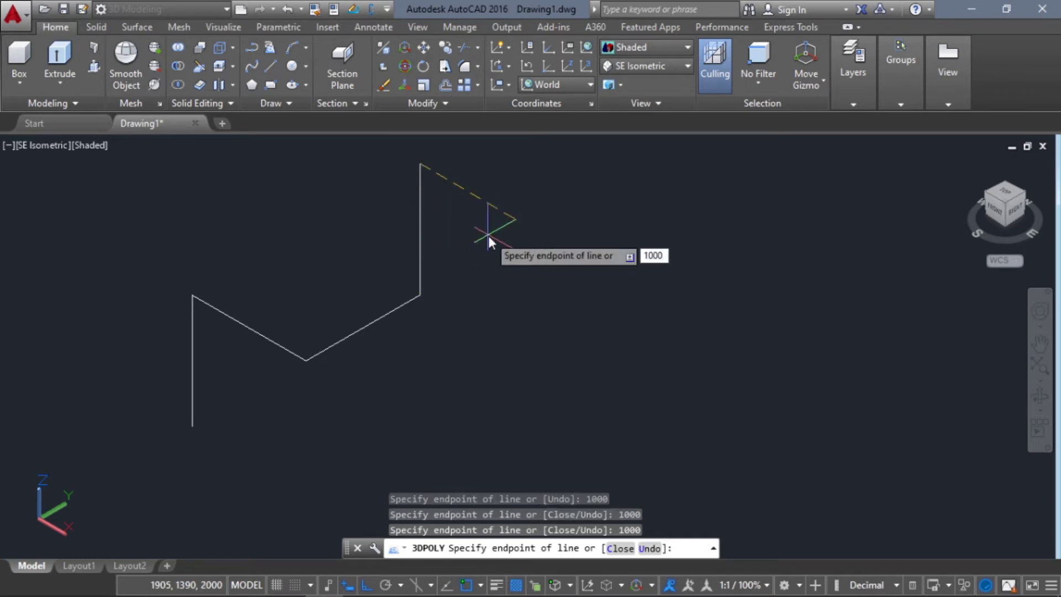
key("Return")
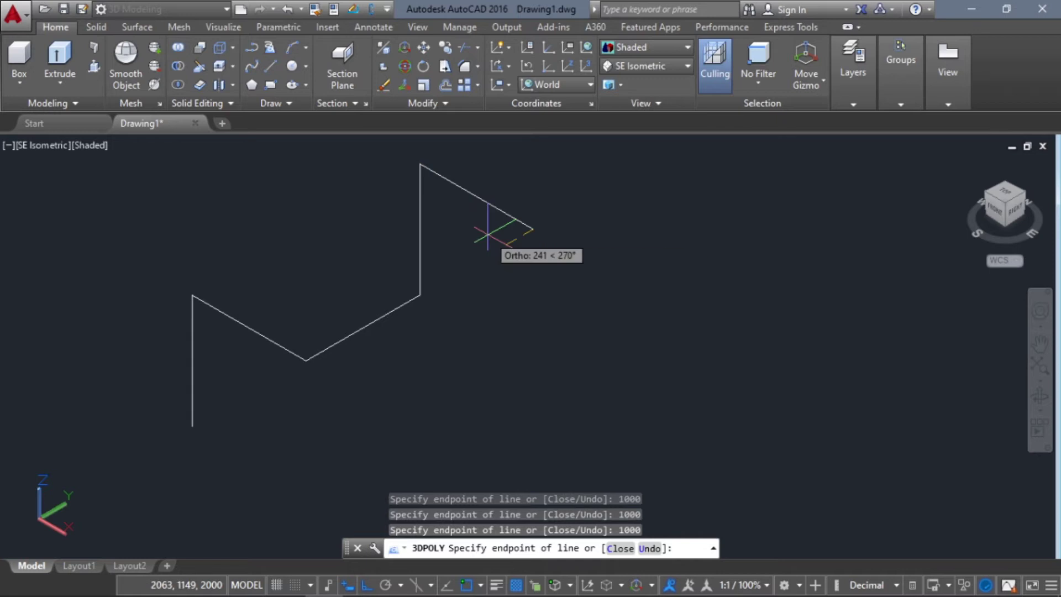
key("Return")
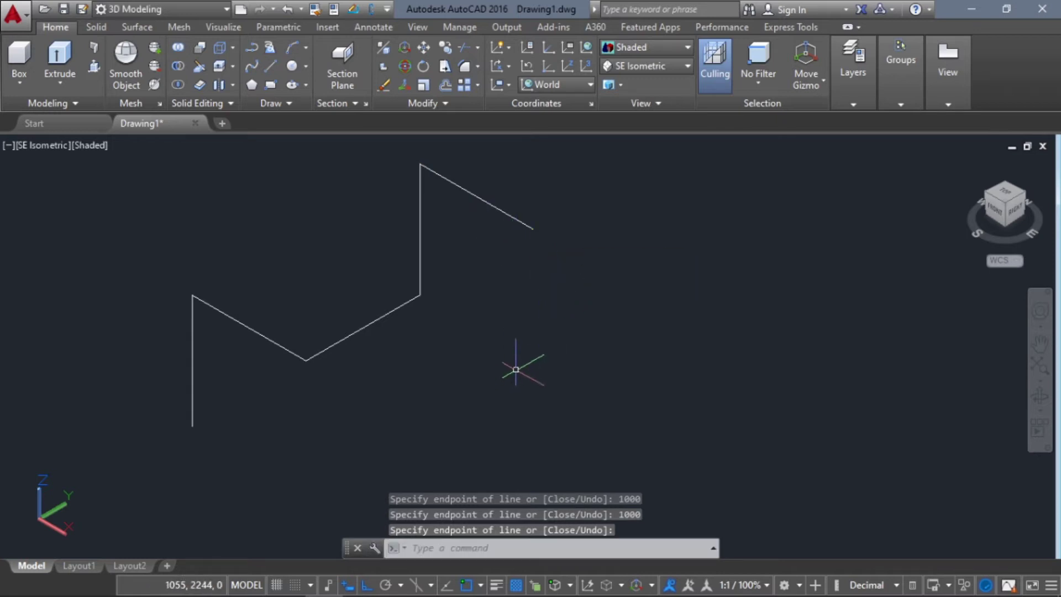
- Set the coordinate system to the Right preset
middle_click_drag(576, 391, 548, 381, "shift")
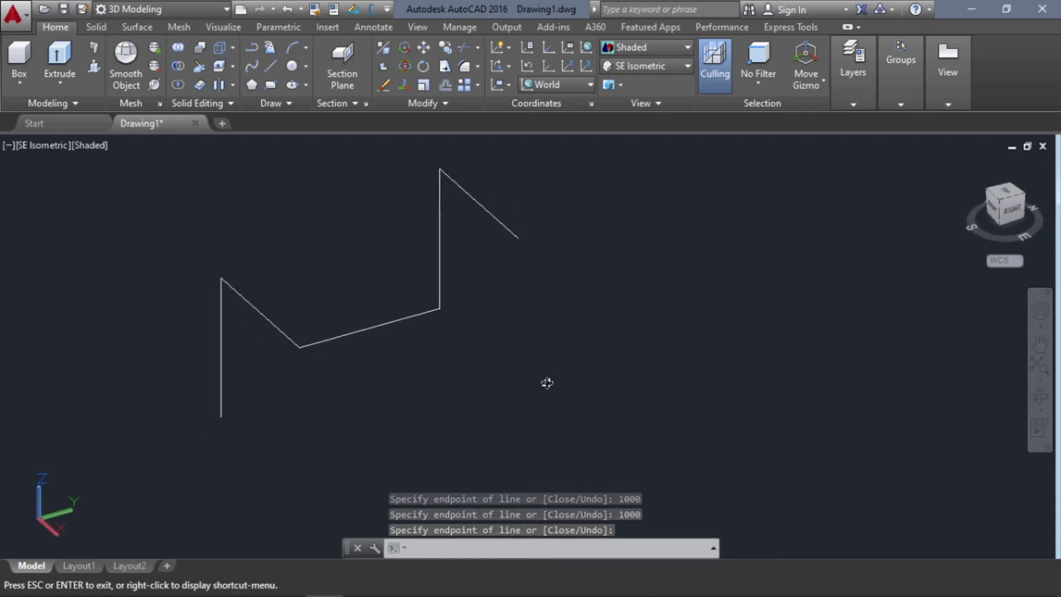
middle_click_drag(609, 267, 640, 300, "shift")
middle_click_drag(562, 269, 528, 296)
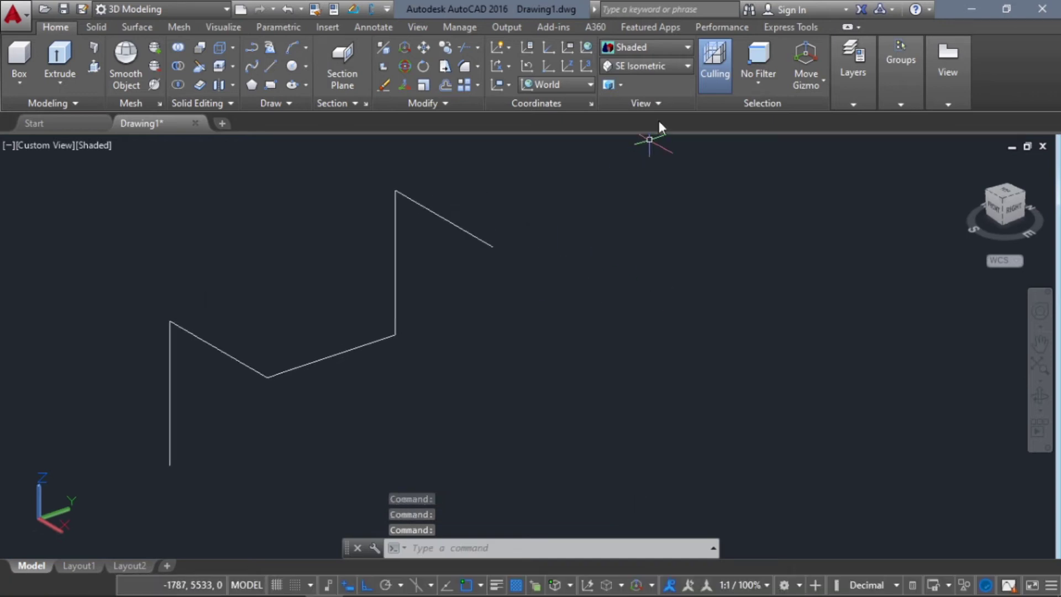
left_click(586, 85)
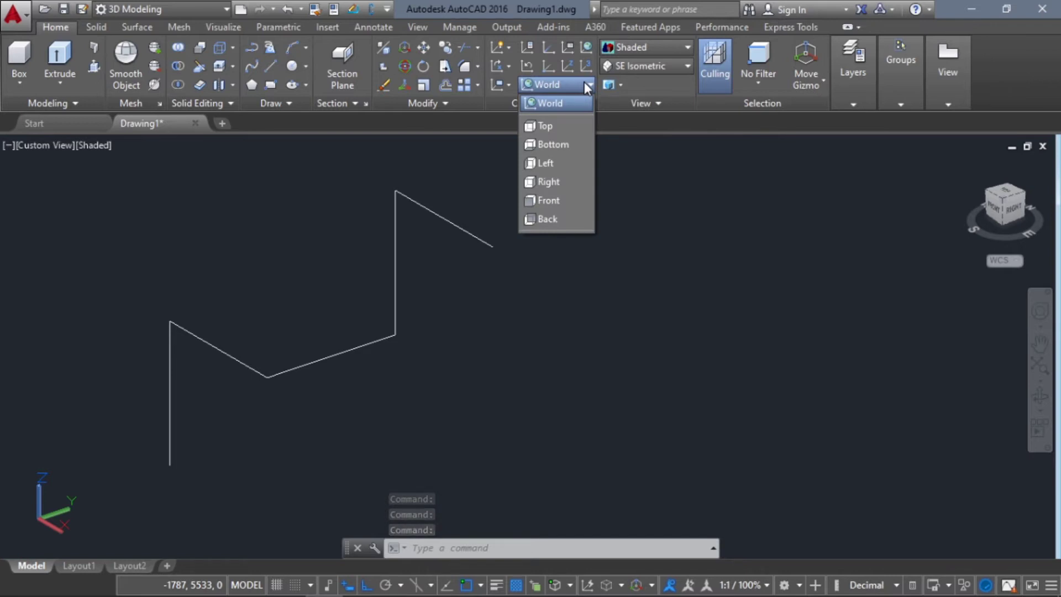
left_click(559, 181)
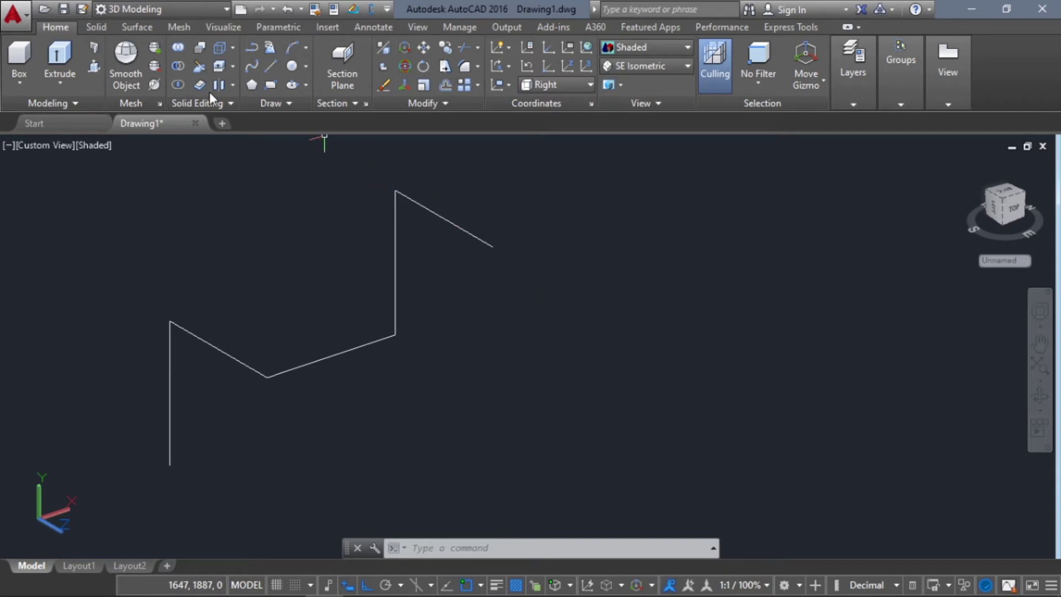
- Draw a 200 by 200 square in the open space beside the free upper end of the 3D polyline
left_click(270, 85)
left_click(548, 245)
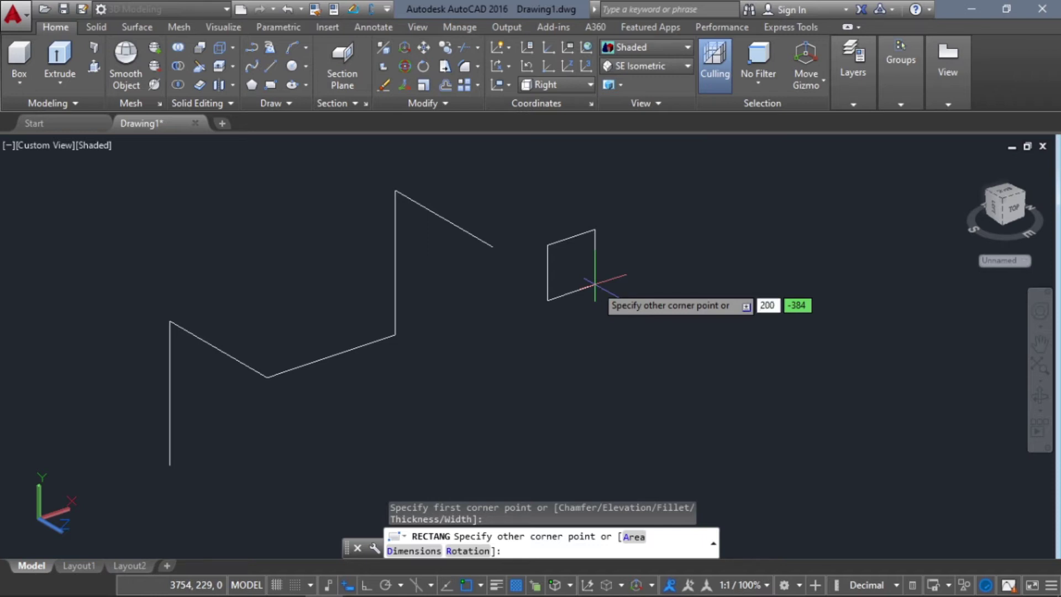
key("Tab")
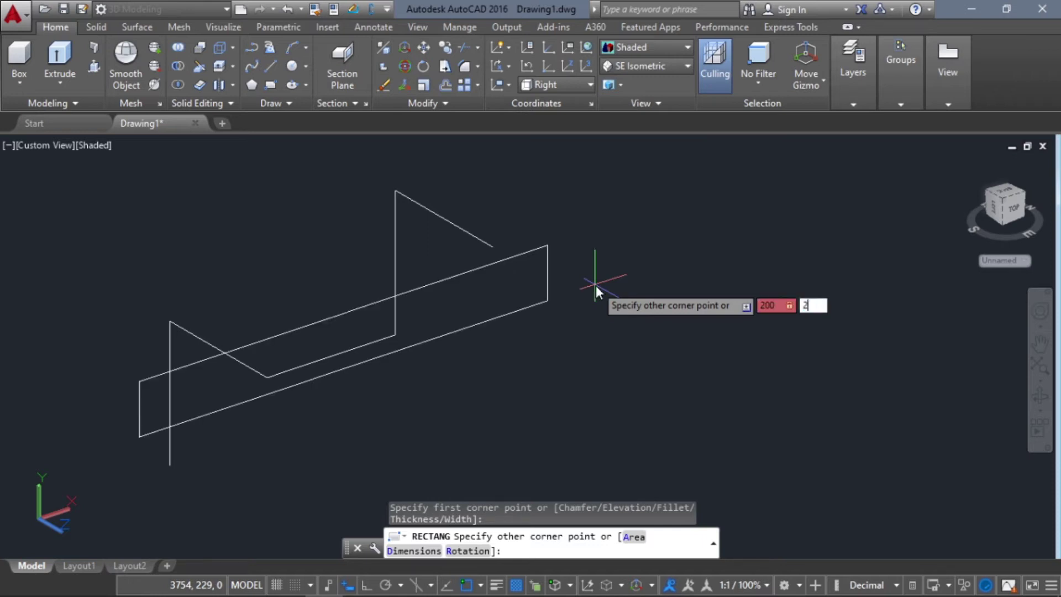
key("Return")
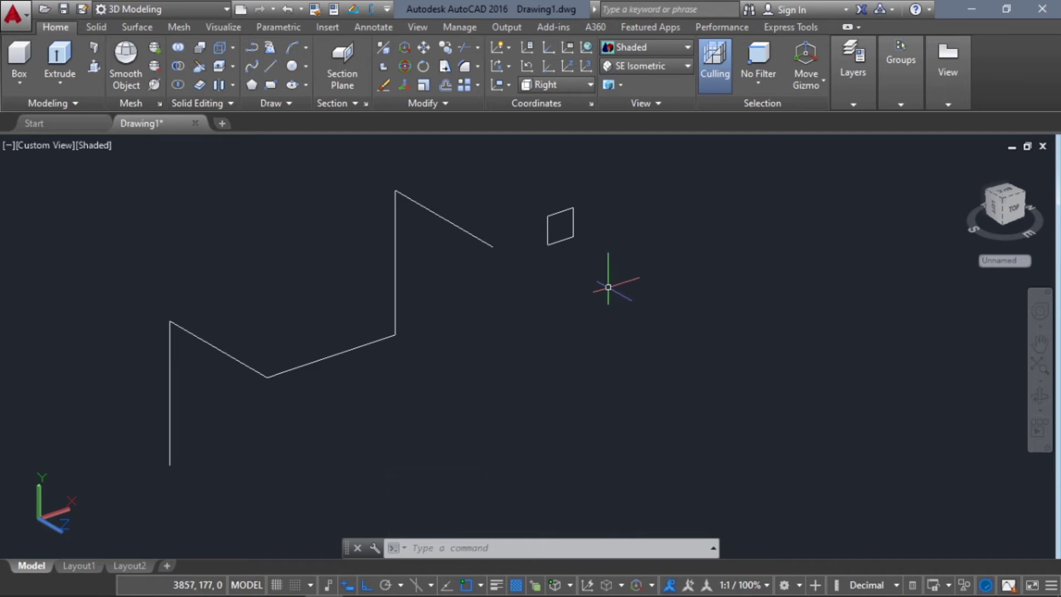
- Turn on the Geometric Center object snap and move the square by its center onto the polyline's upper free end
left_click(481, 586)
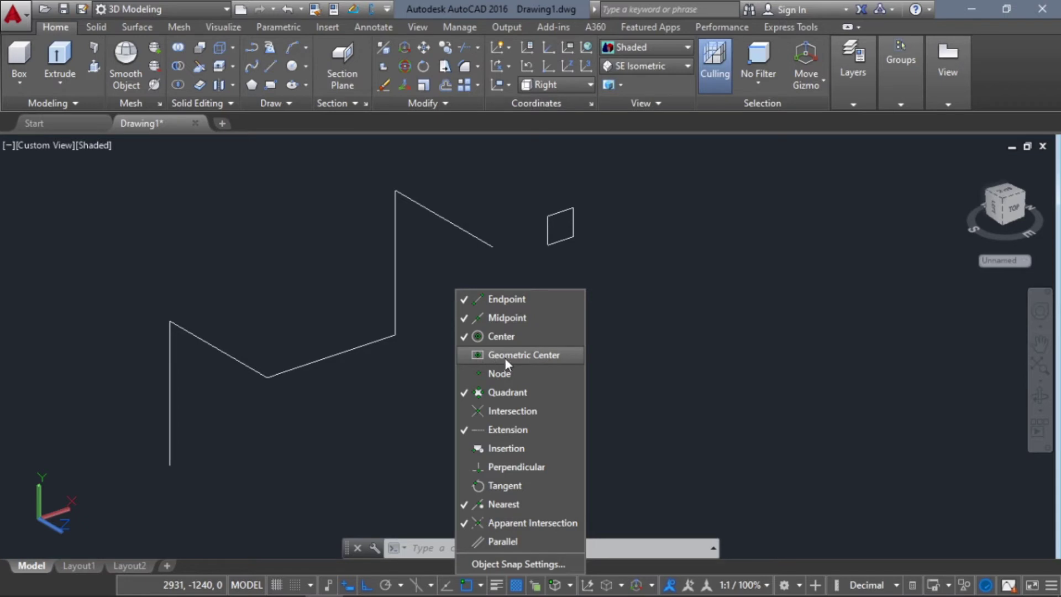
left_click(666, 337)
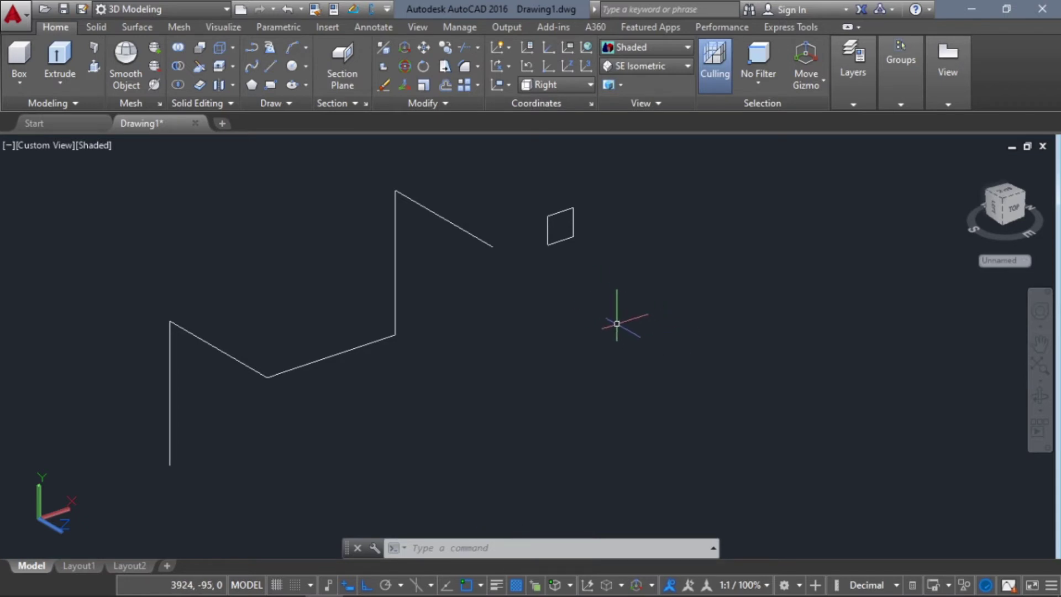
left_click(426, 48)
left_click(594, 278)
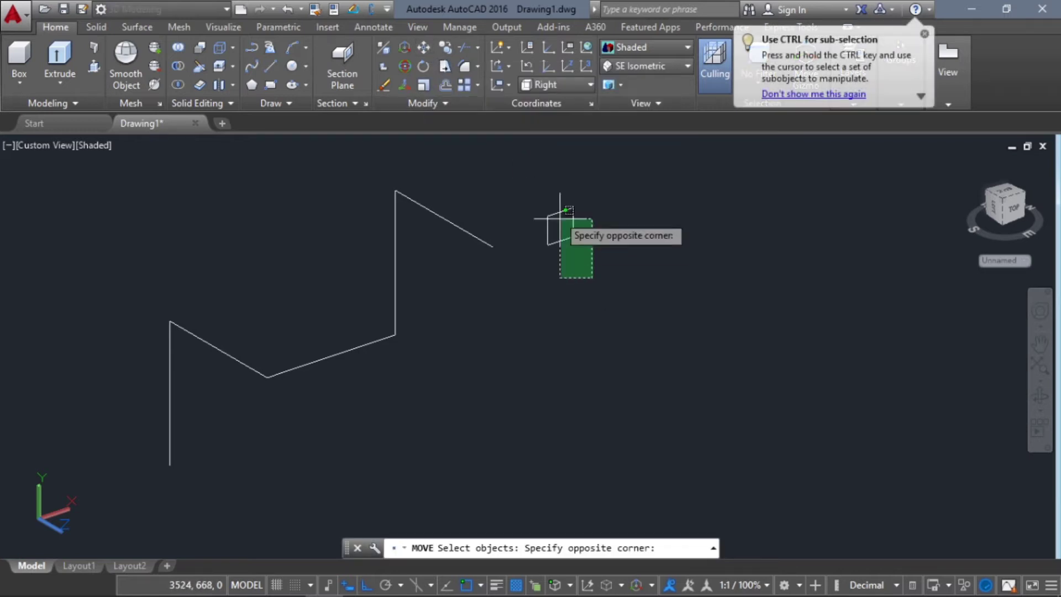
left_click(584, 238)
key("Return")
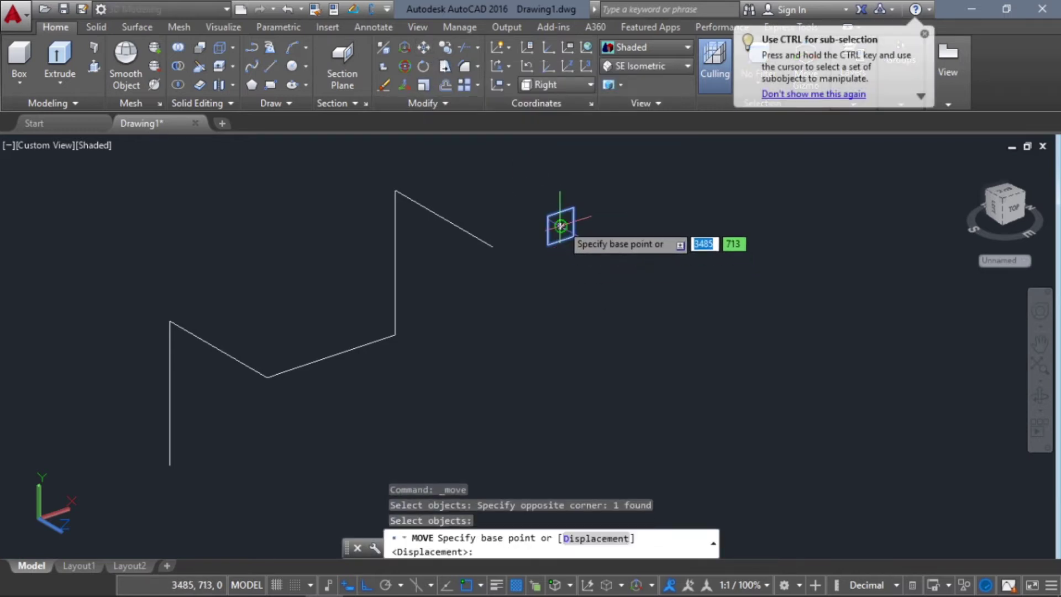
left_click(561, 226)
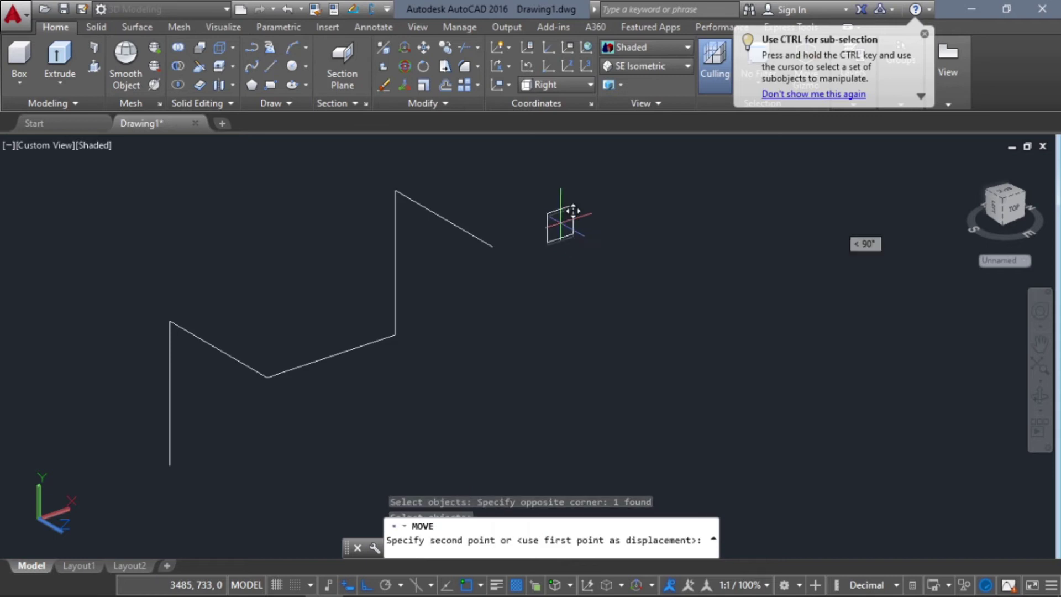
left_click(504, 233)
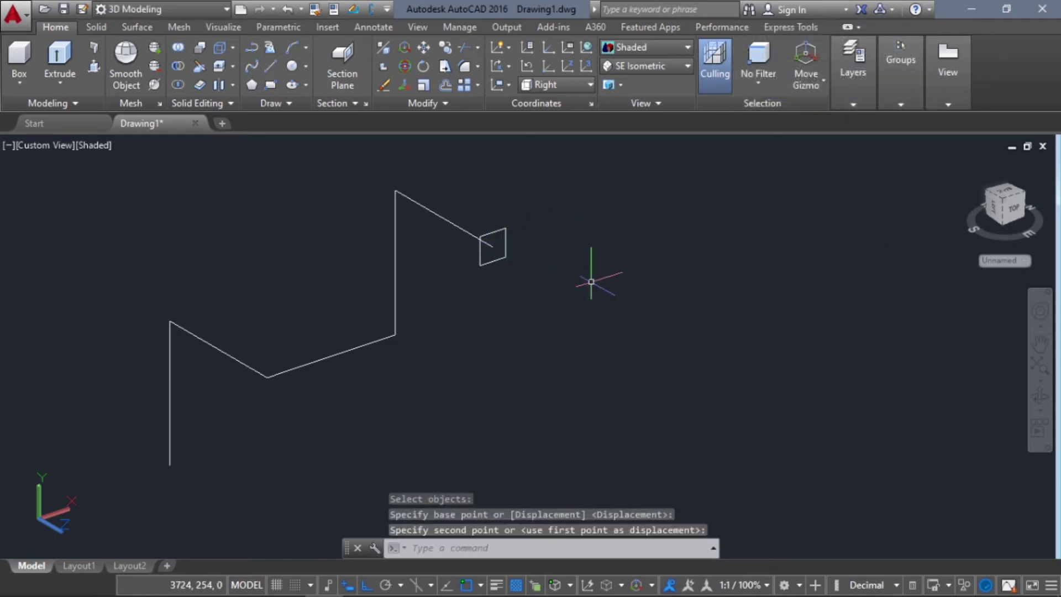
key("Escape")
key("Escape")
key("Escape")
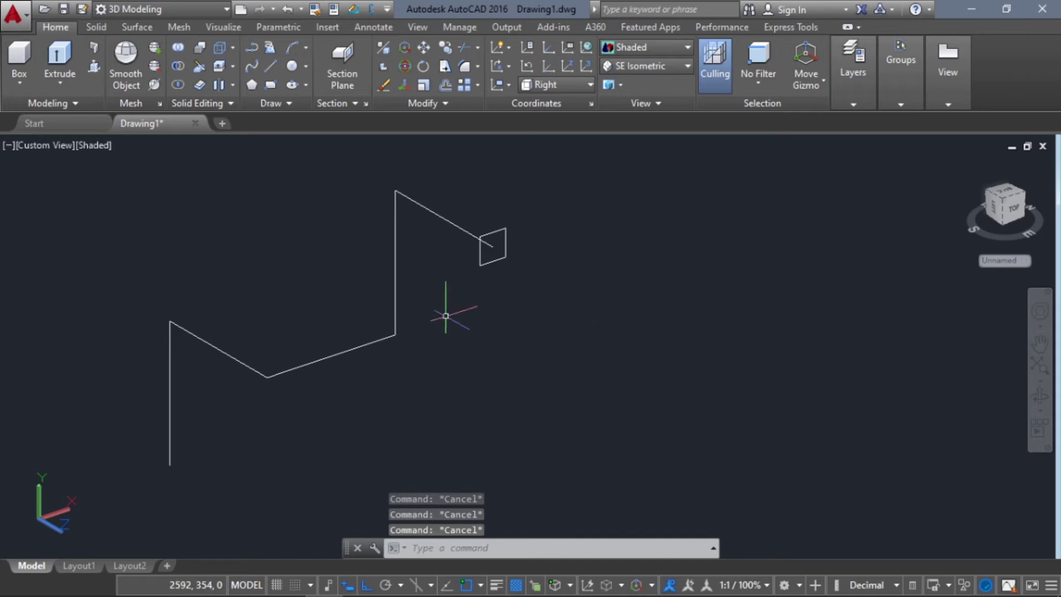
- Sweep the square along the 3D polyline as a solid
mouse_move(614, 342)
middle_mouse_down("shift")
mouse_move(626, 343)
mouse_move(490, 305)
mouse_move(409, 303)
mouse_move(393, 356)
mouse_move(476, 403)
mouse_move(588, 381)
mouse_move(613, 326)
mouse_move(612, 336)
middle_mouse_up("shift")
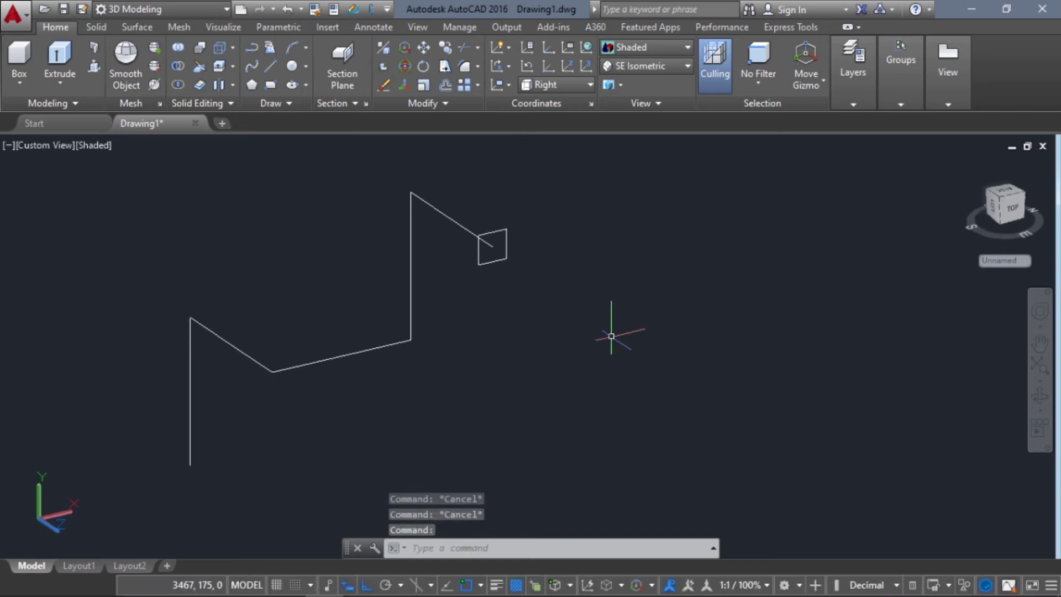
left_click(58, 86)
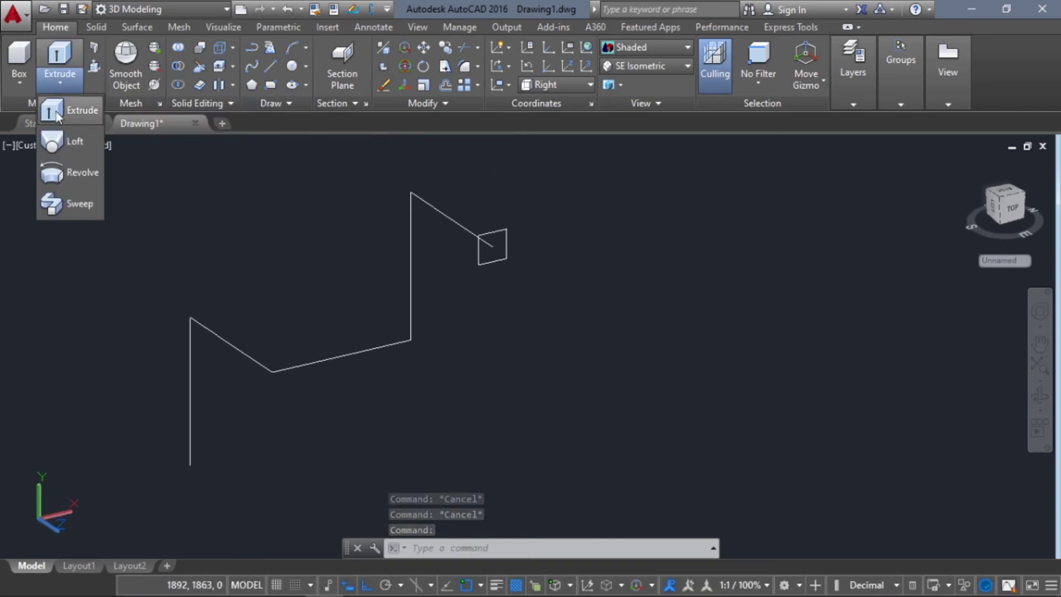
left_click(57, 204)
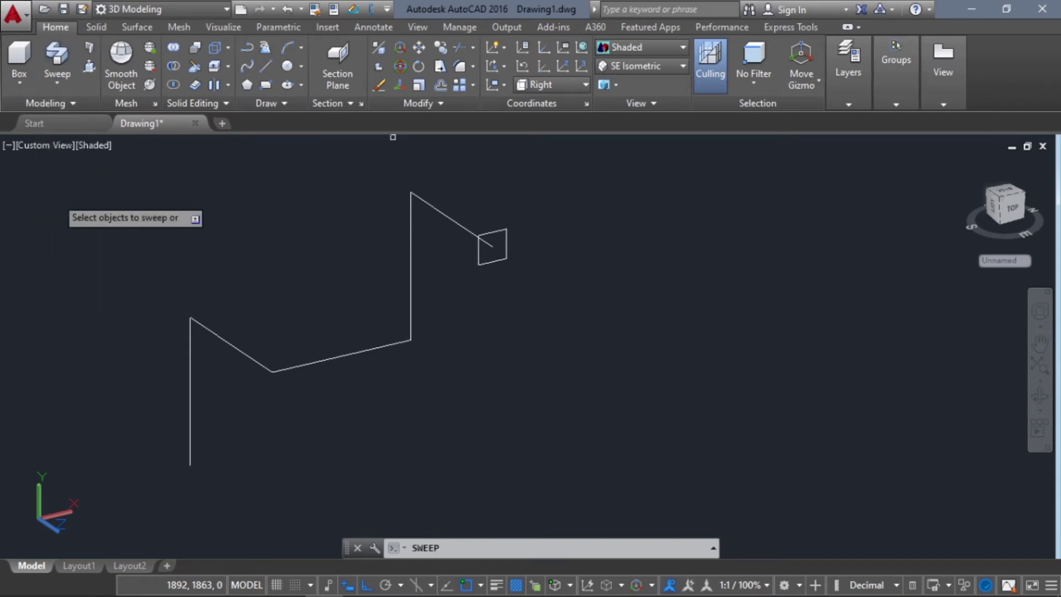
left_click(505, 250)
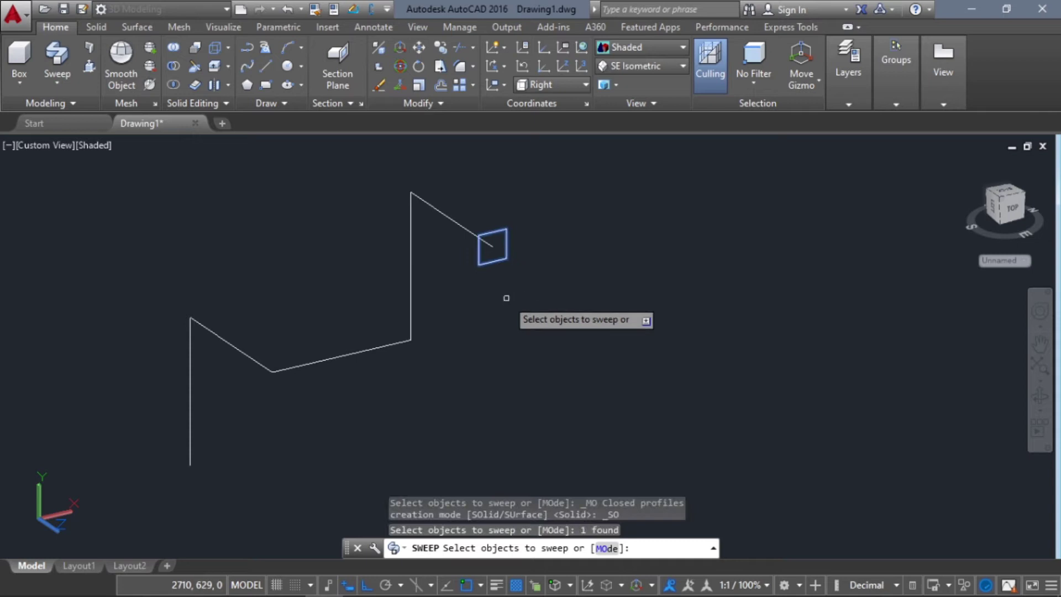
key("Return")
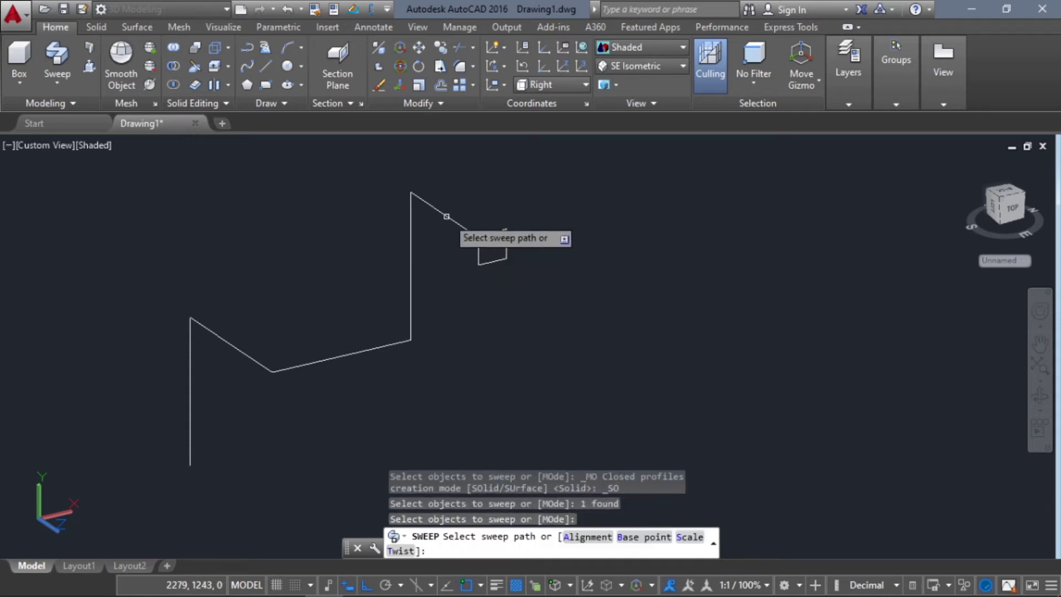
left_click(453, 221)
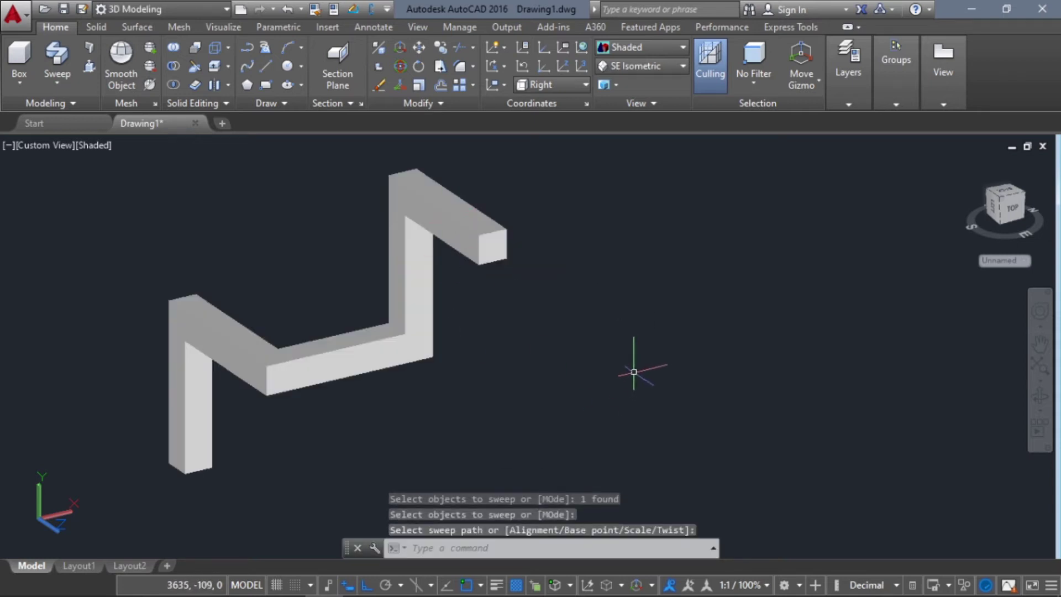
- Copy the swept solid once along the positive Z direction, using its lowest foot corner as the base point
middle_click_drag(634, 356, 660, 367, "shift")
scroll(599, 374, "down", 3)
middle_click_drag(505, 360, 355, 310)
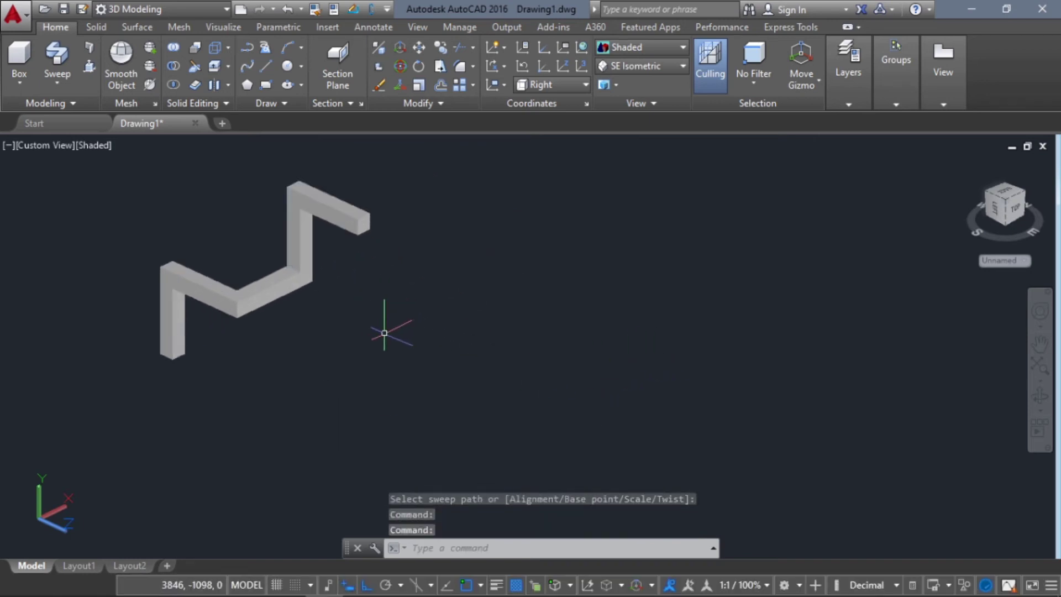
left_click(437, 50)
left_click(403, 297)
left_click(362, 230)
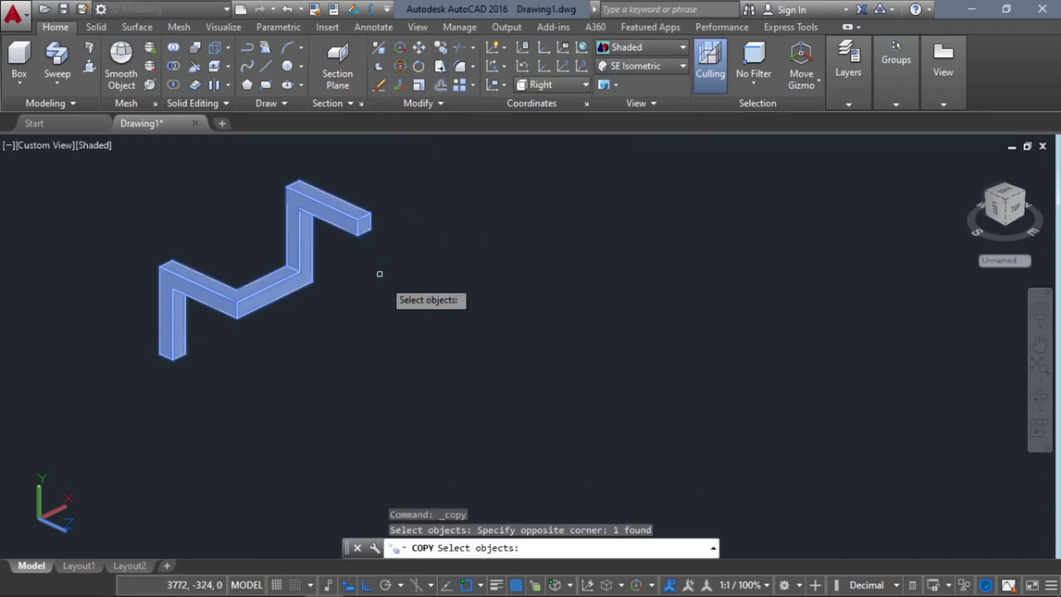
key("Return")
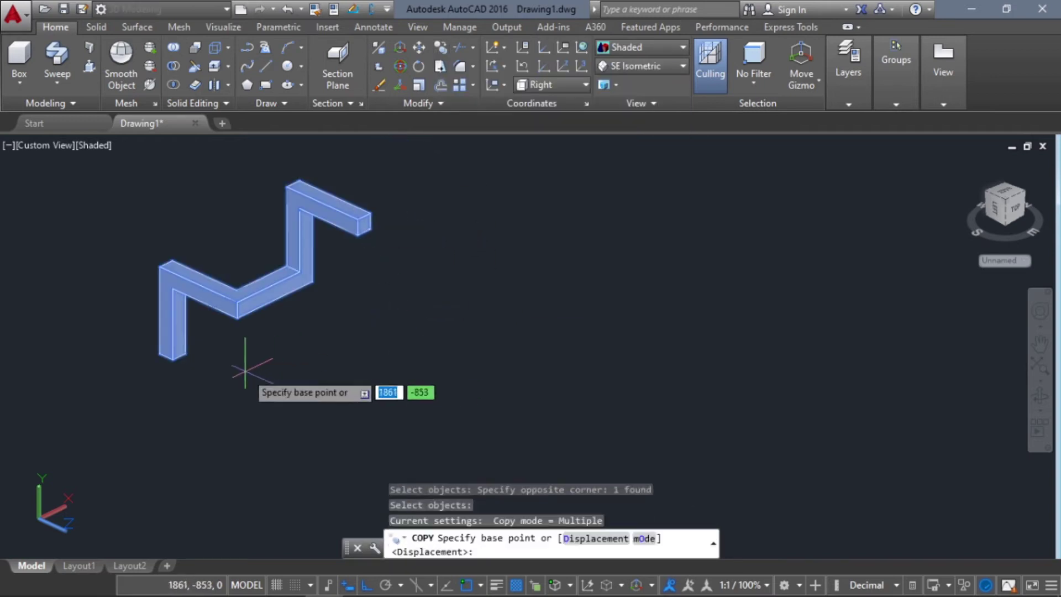
left_click(172, 359)
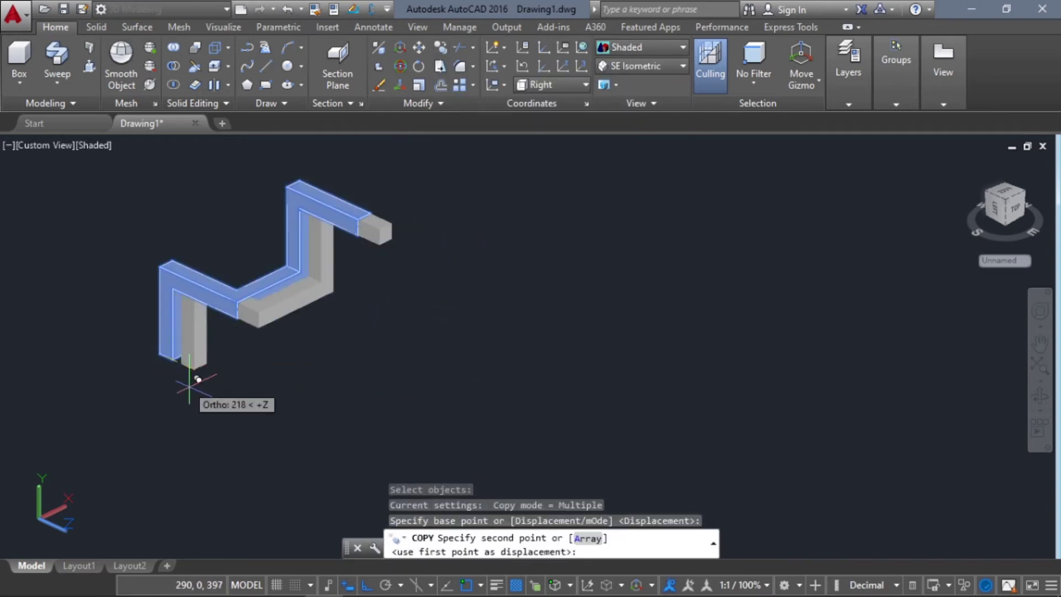
left_click(273, 449)
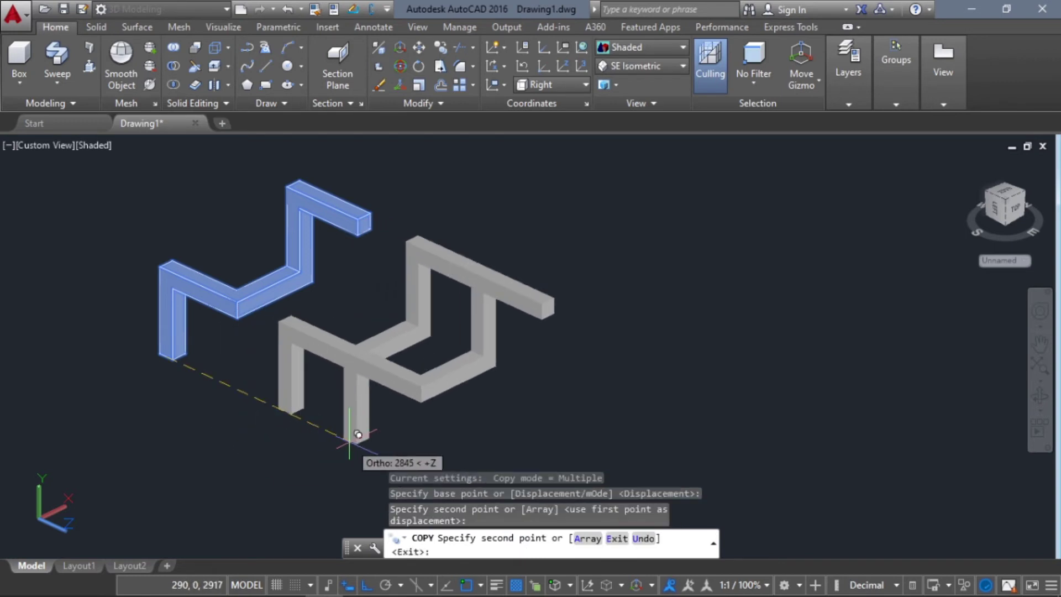
key("Escape")
- Examine the original and the copied solid from several angles
middle_click_drag(577, 383, 527, 329, "shift")
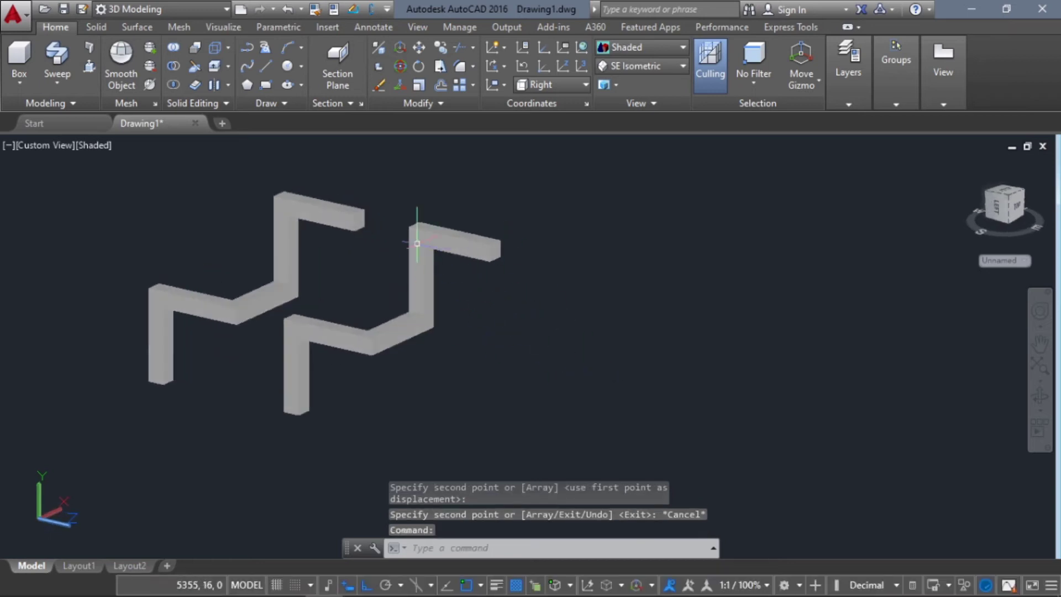
middle_click_drag(479, 241, 409, 350, "shift")
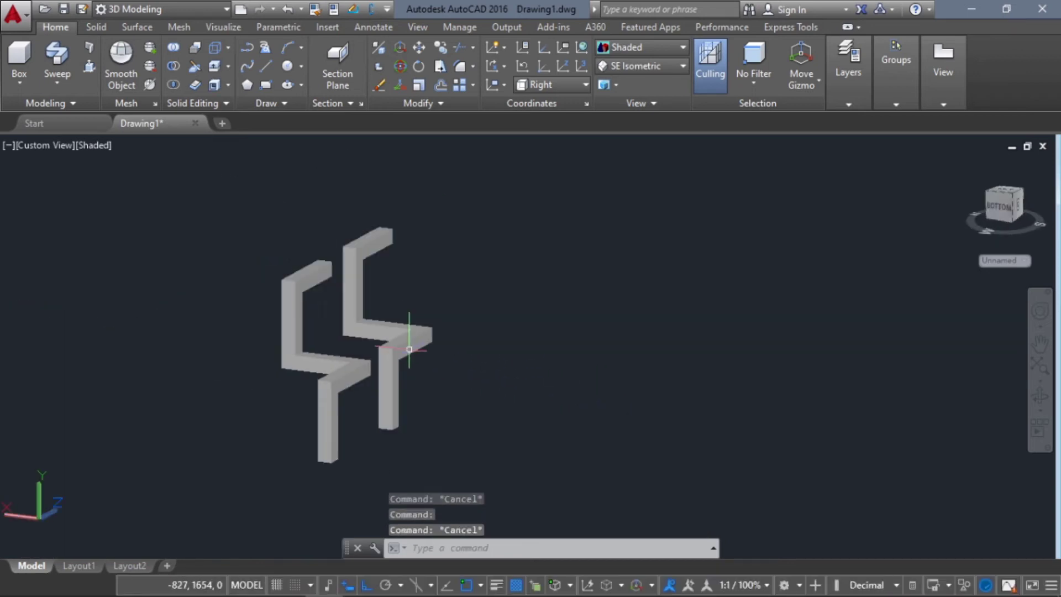
middle_click_drag(522, 375, 331, 398, "shift")
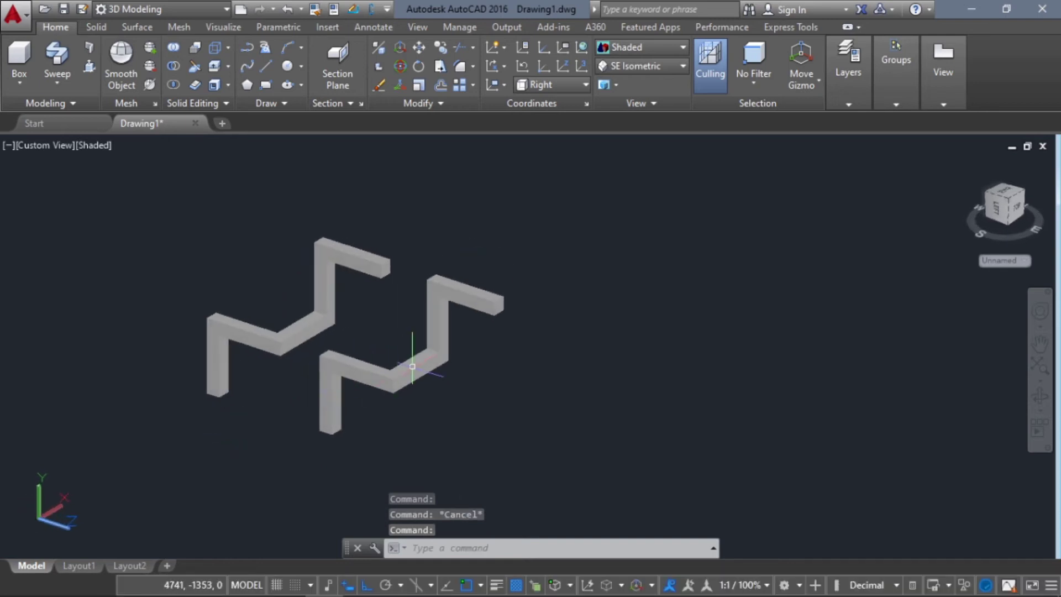
scroll(407, 362, "up", 3)
scroll(497, 378, "down", 2)
scroll(557, 303, "up", 2)
middle_click_drag(569, 324, 577, 325, "shift")
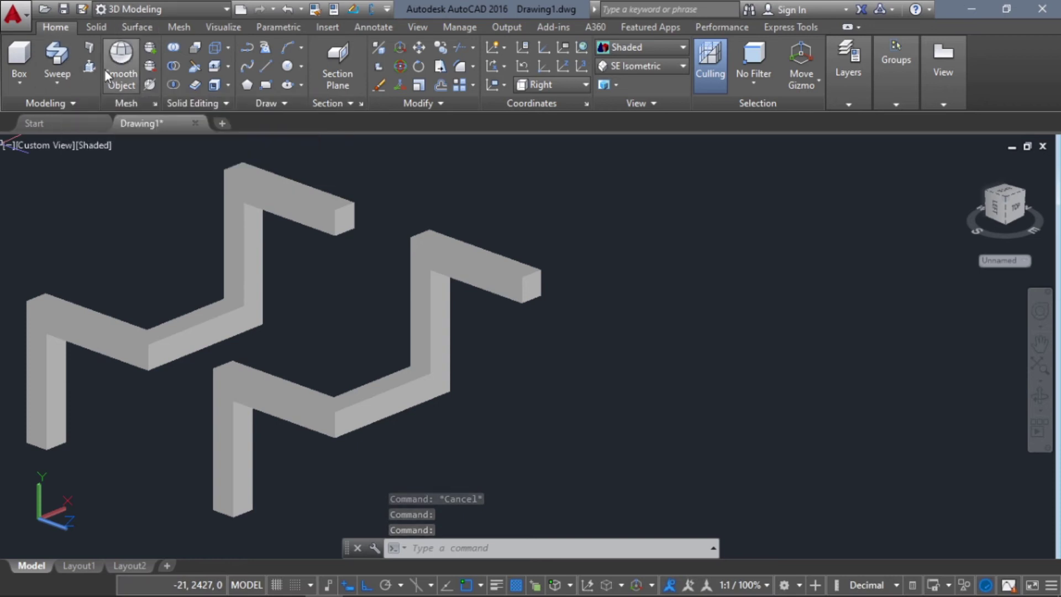
- Start a Shell on the copied solid and remove its upper end face from the shell
left_click(228, 85)
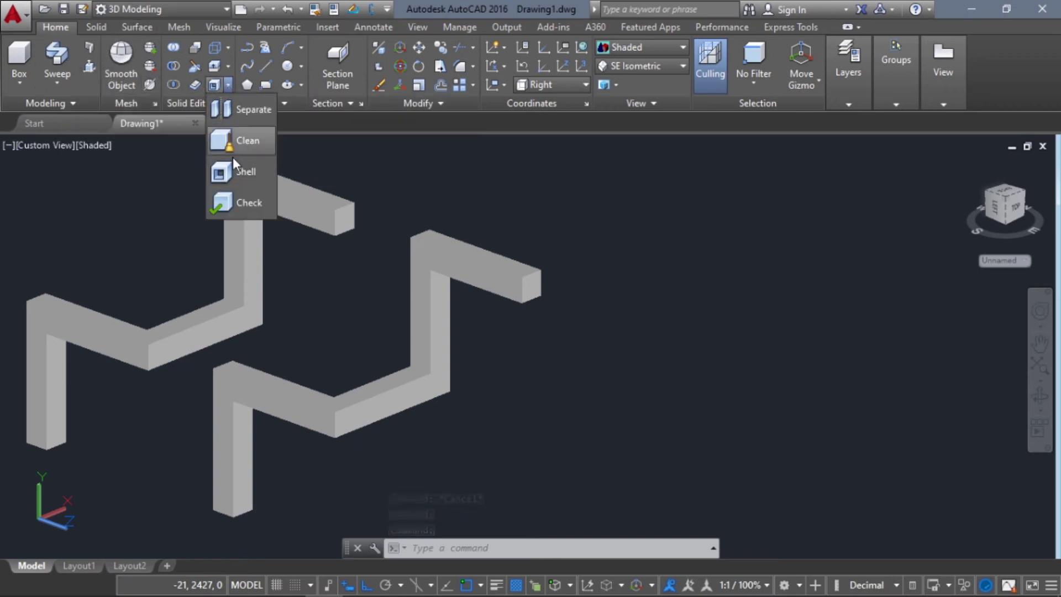
left_click(238, 172)
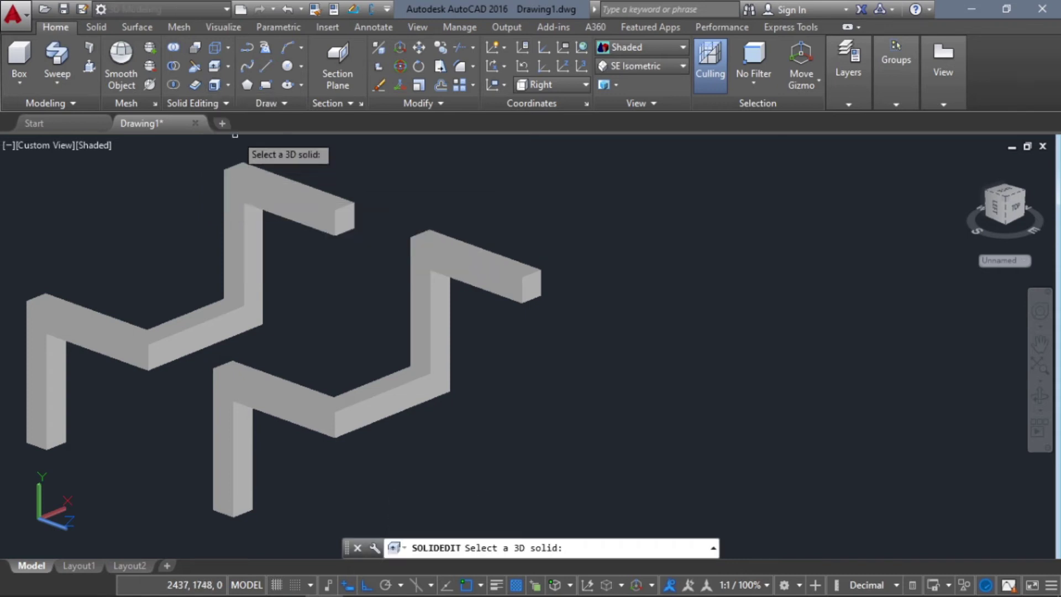
left_click(413, 400)
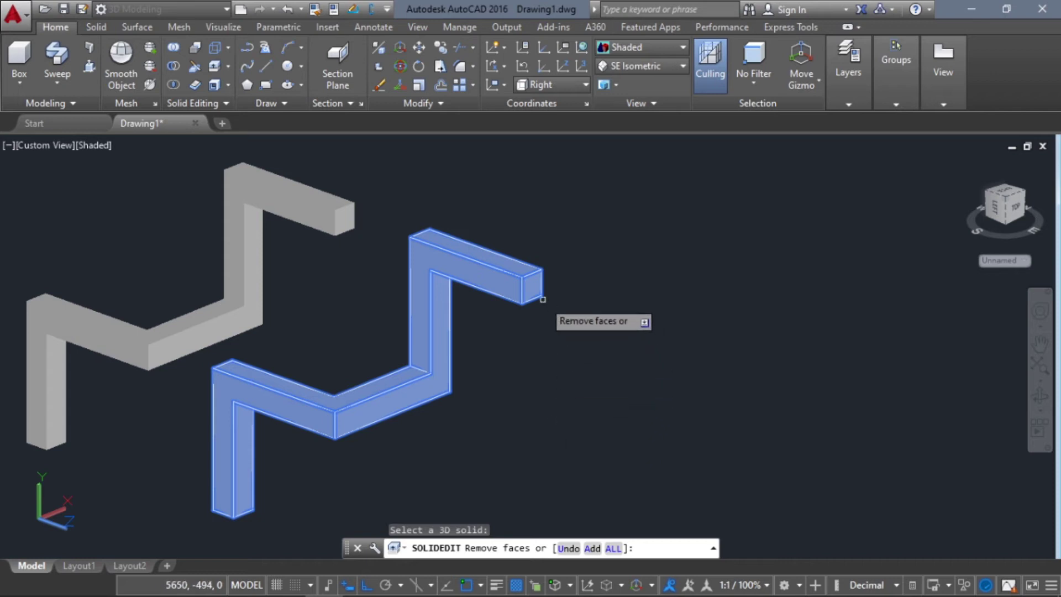
scroll(537, 289, "up", 2)
scroll(537, 287, "up", 2)
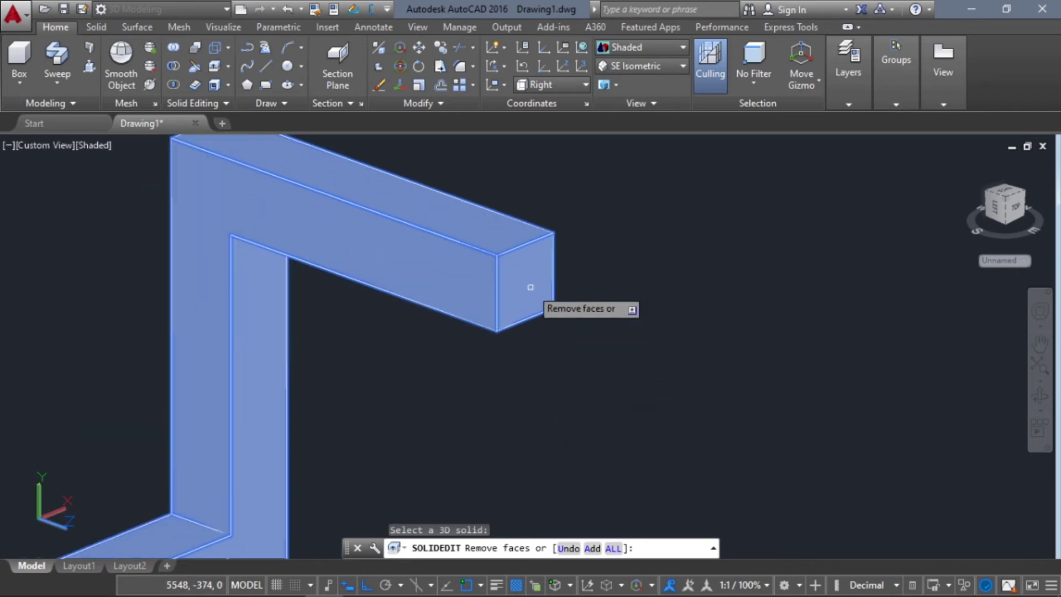
left_click(530, 287)
- Remove the bottom face of the copied solid's foot from the shell as well
scroll(467, 343, "down", 5)
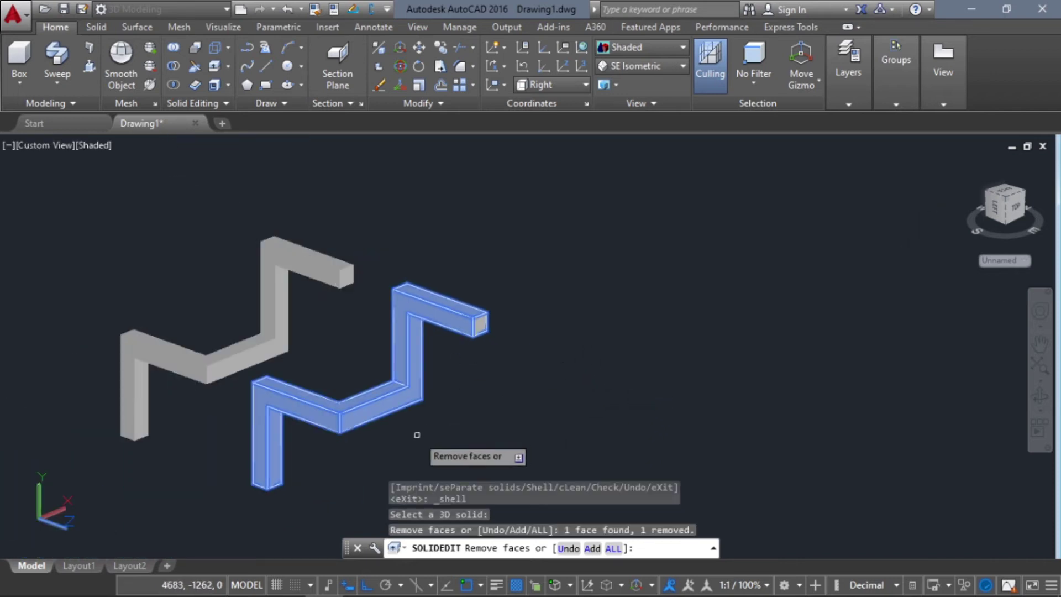
middle_click_drag(351, 450, 353, 294, "shift")
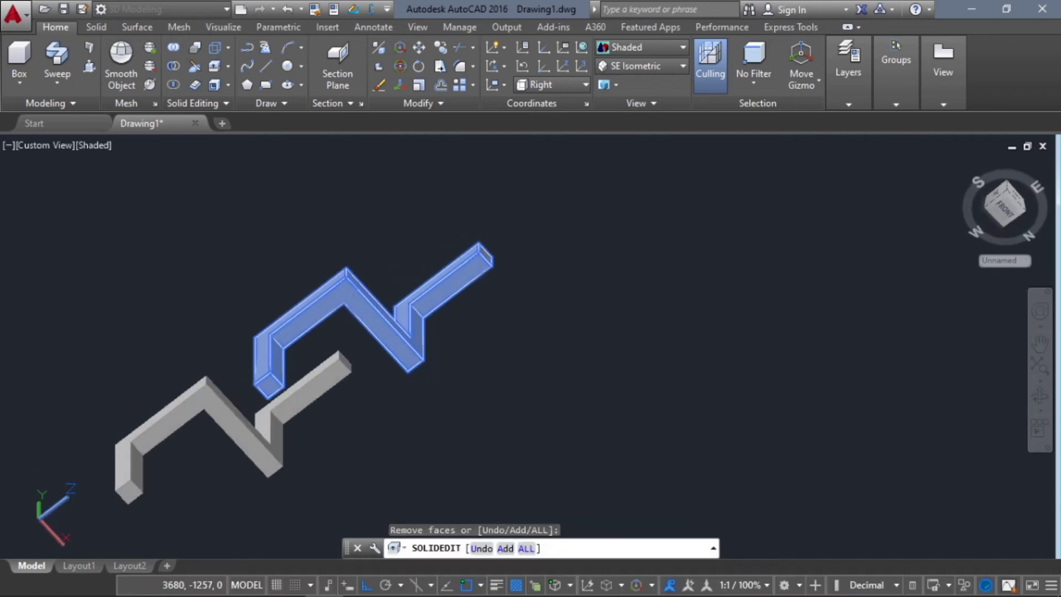
scroll(268, 398, "up", 7)
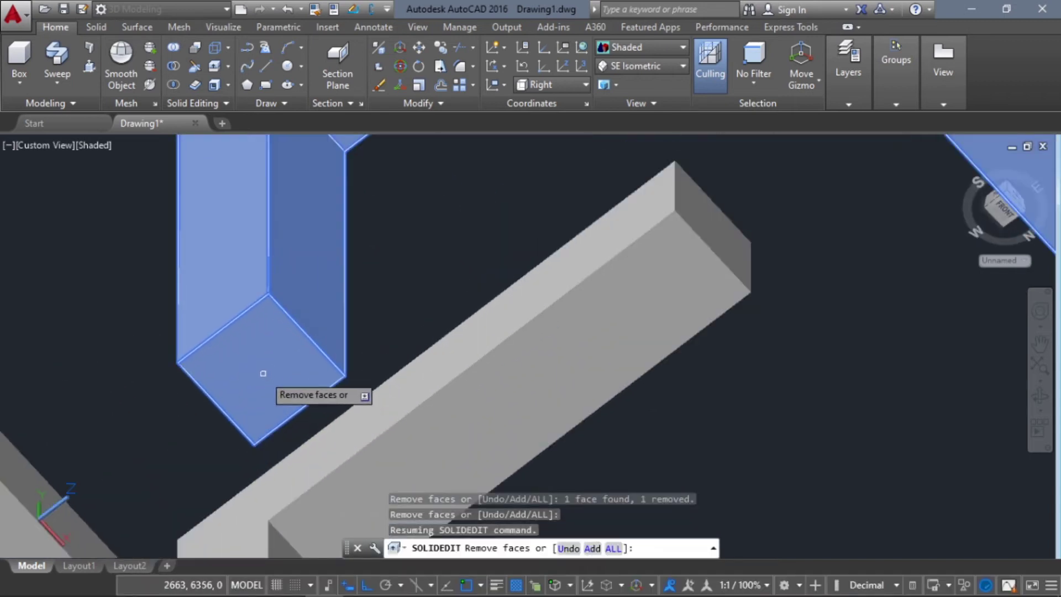
left_click(263, 373)
- Apply the shell to the copied solid with an offset distance of 20 and finish solid editing
scroll(343, 319, "down", 6)
middle_click_drag(367, 348, 520, 426, "shift")
scroll(547, 346, "up", 5)
mouse_move(540, 334)
middle_mouse_down("shift")
mouse_move(569, 325)
mouse_move(556, 323)
middle_mouse_up("shift")
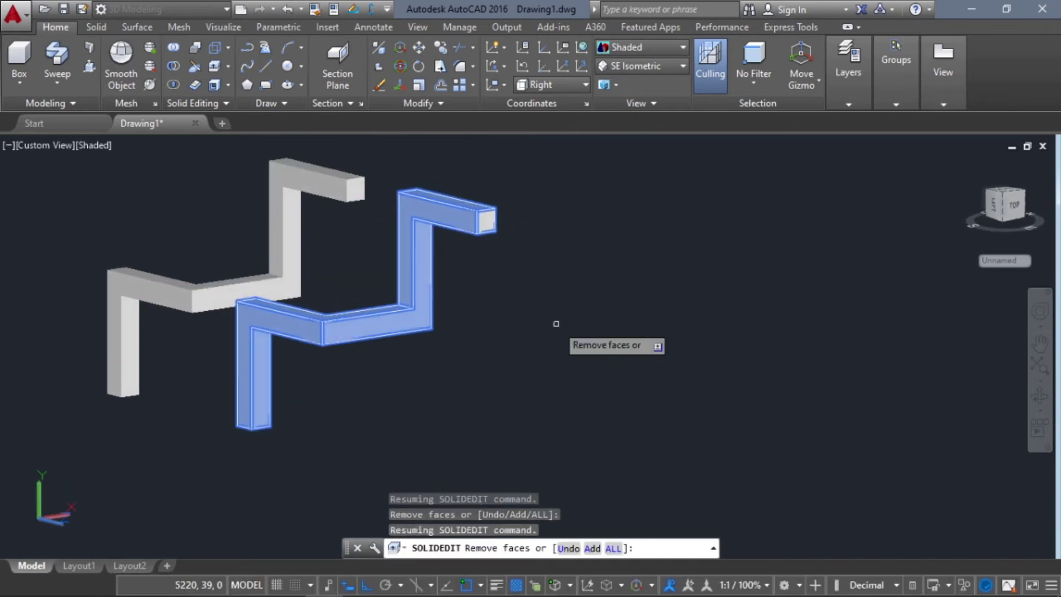
key("Return")
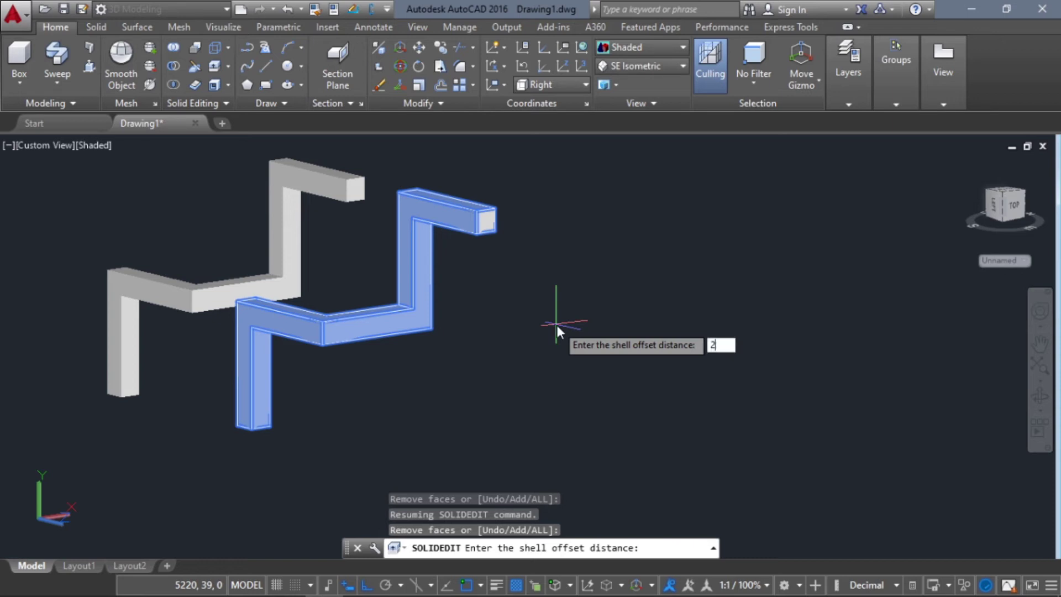
type("0")
key("Return")
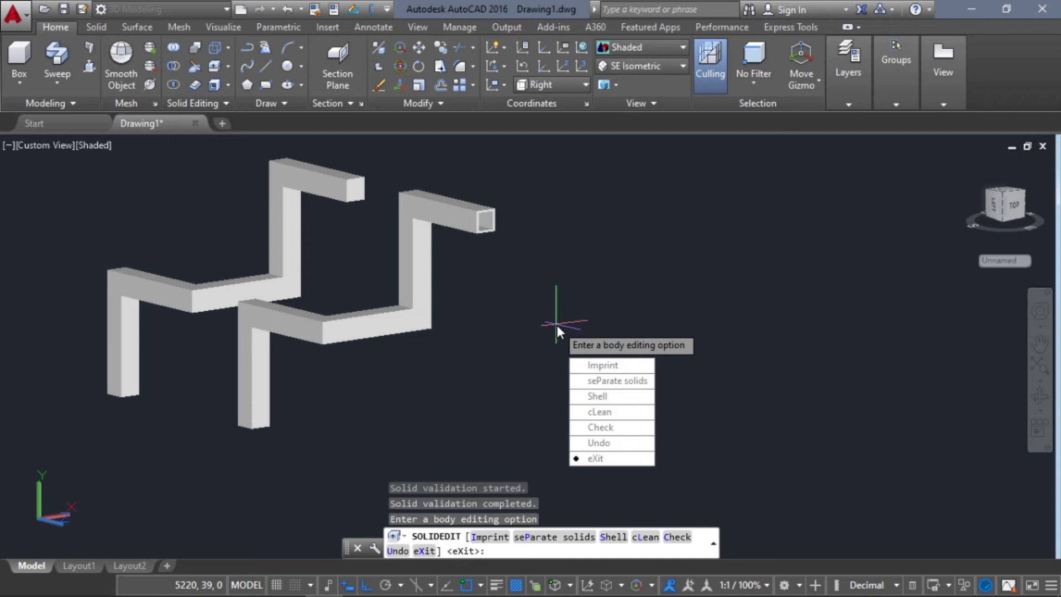
key("Return")
key("Return")
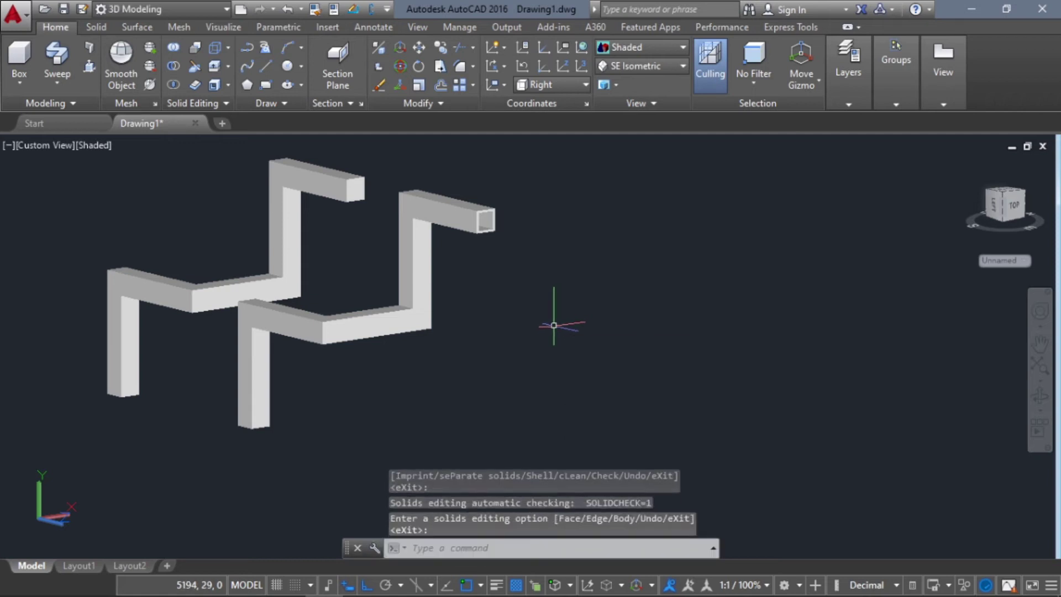
- Examine the shelled solid's open end and hollow interior from several angles
scroll(532, 340, "up", 2)
middle_click_drag(532, 332, 580, 339, "shift")
scroll(522, 345, "down", 2)
scroll(520, 254, "up", 4)
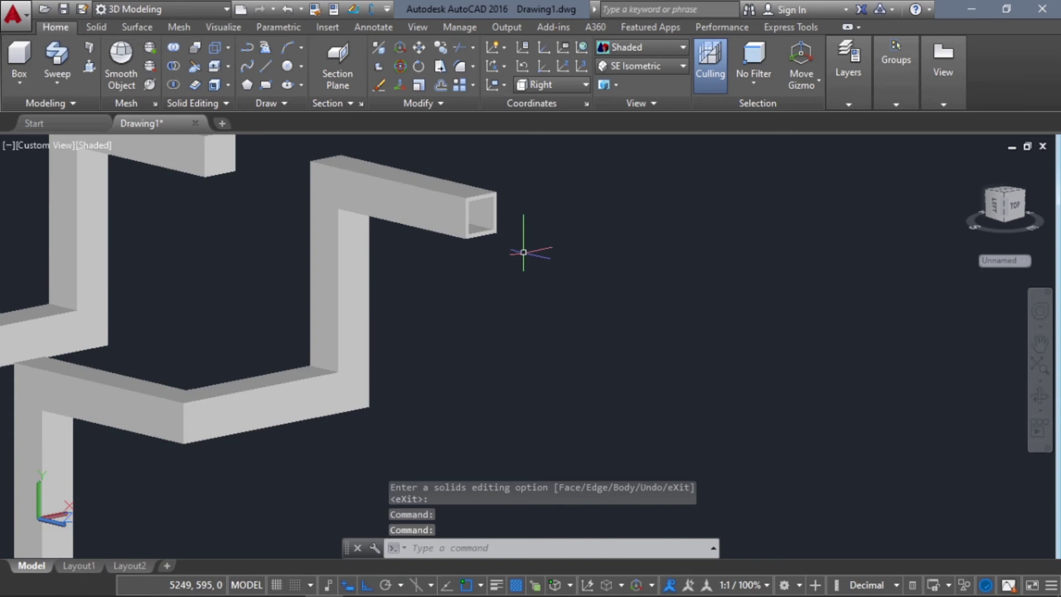
mouse_move(528, 252)
middle_mouse_down("shift")
mouse_move(559, 241)
mouse_move(509, 242)
mouse_move(519, 230)
mouse_move(545, 258)
middle_mouse_up("shift")
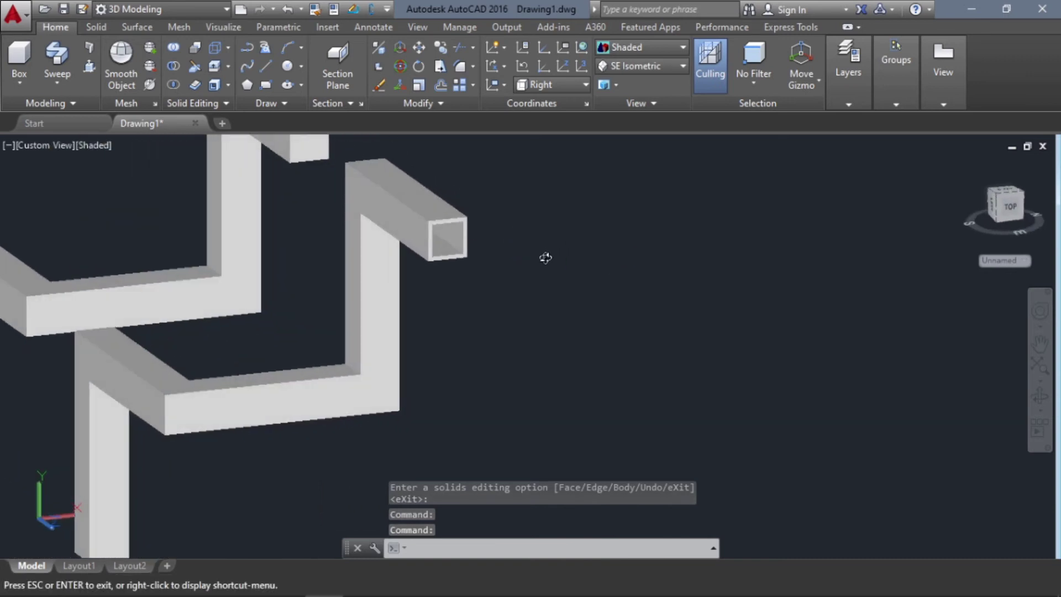
scroll(474, 237, "down", 5)
middle_click_drag(481, 277, 535, 303, "shift")
scroll(472, 267, "up", 3)
middle_click_drag(472, 266, 480, 297)
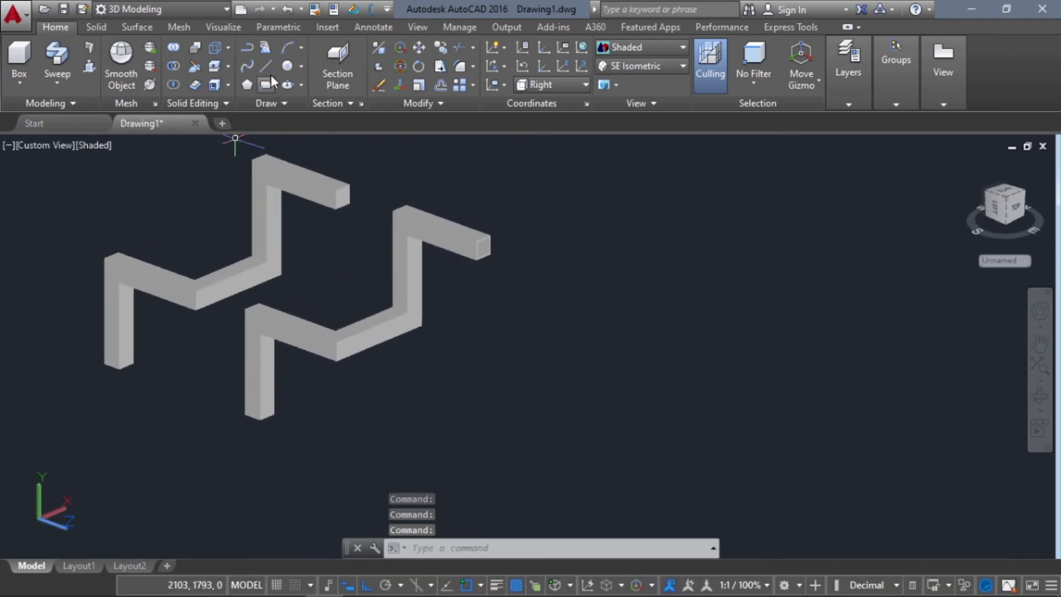
- Start a line path about 1880 units along +Z from the shelled solid's foot corner, with 1000-unit segments in +Y and +Z
left_click(267, 67)
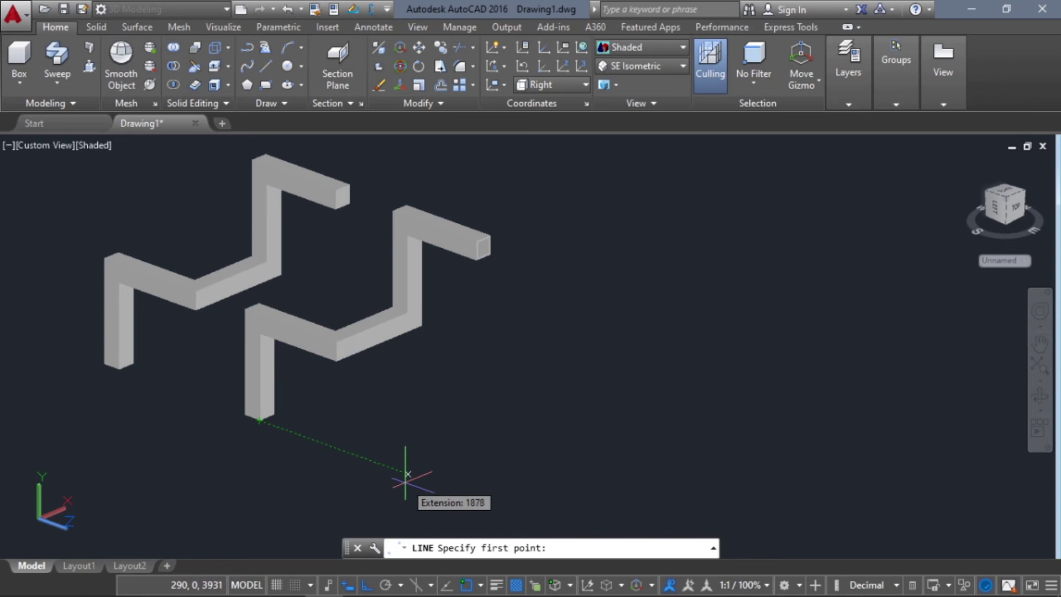
left_click(407, 473)
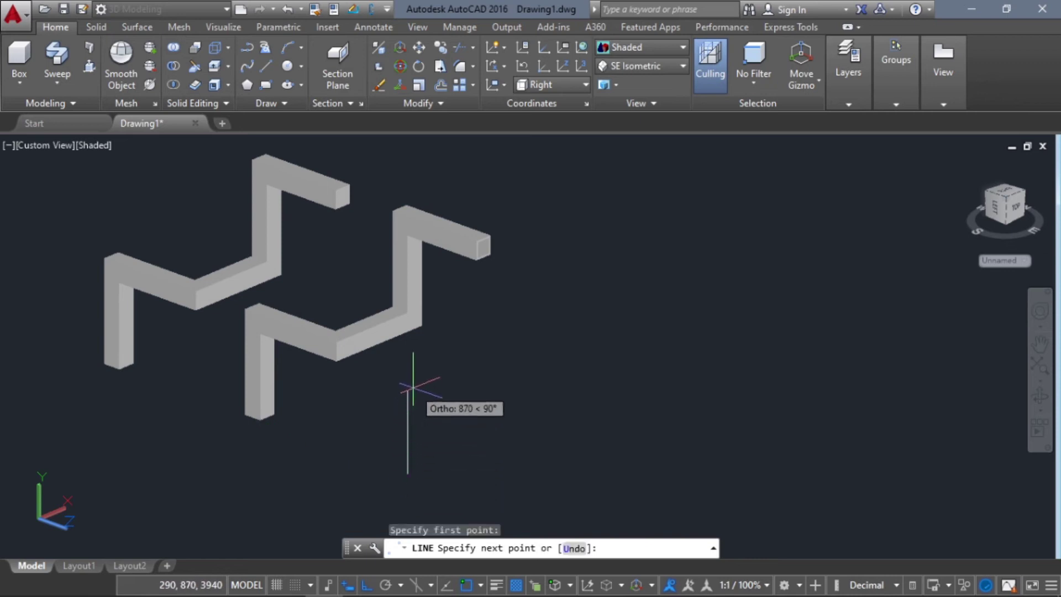
type("1000")
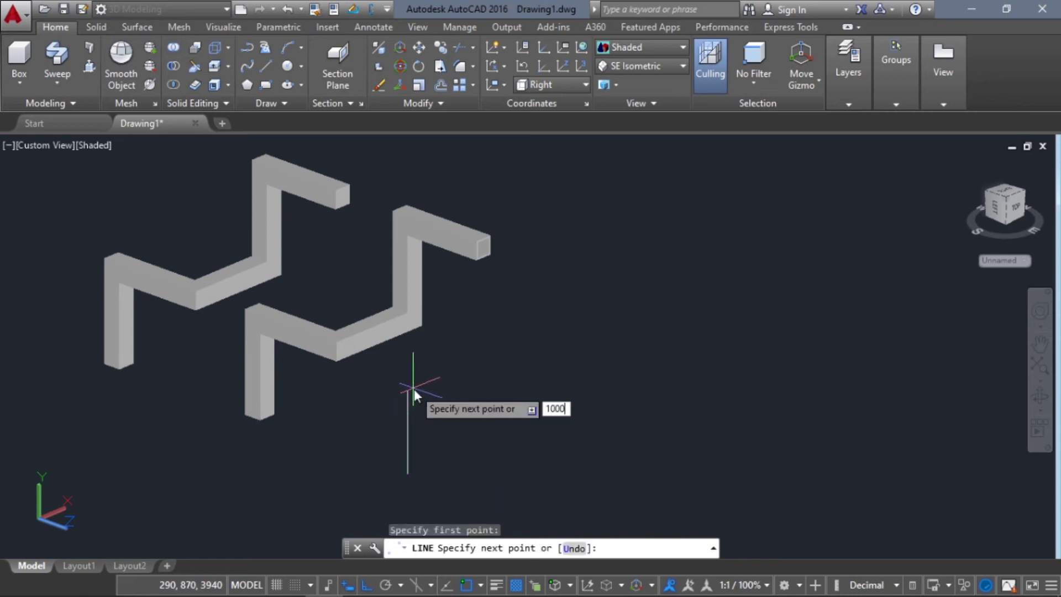
key("Return")
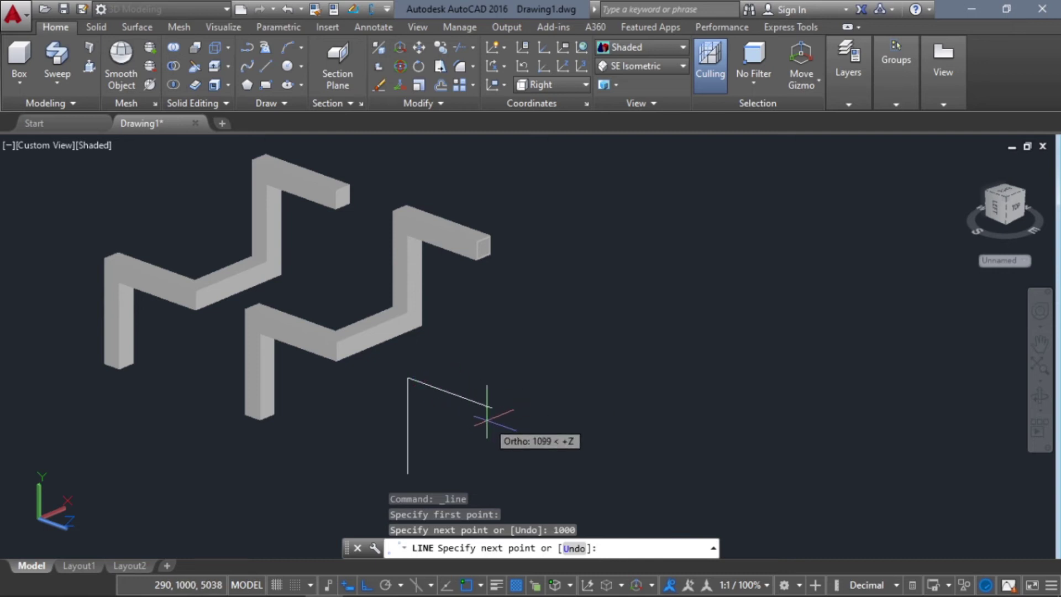
type("1000")
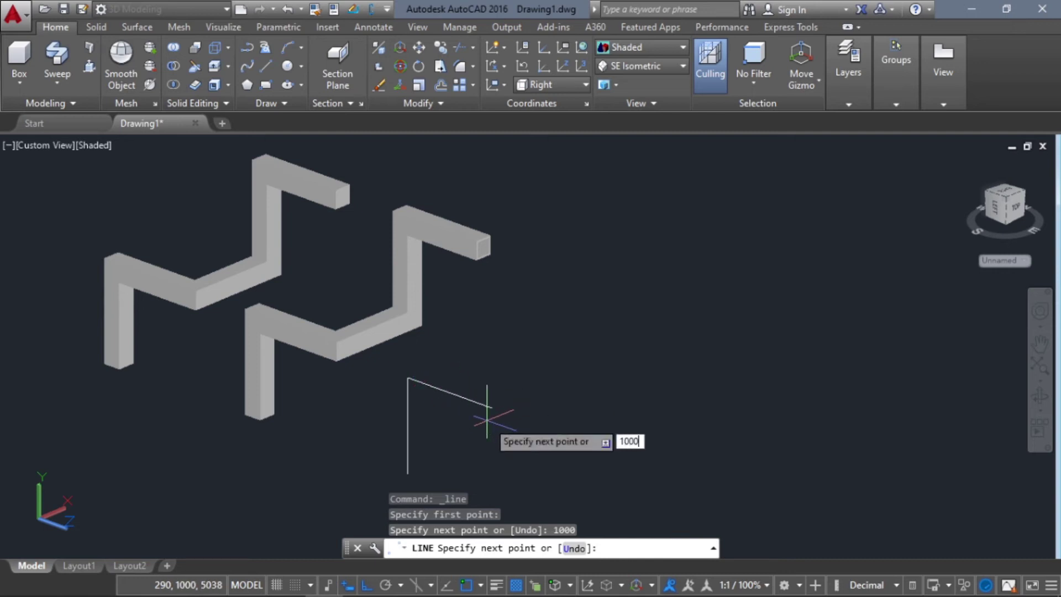
key("Return")
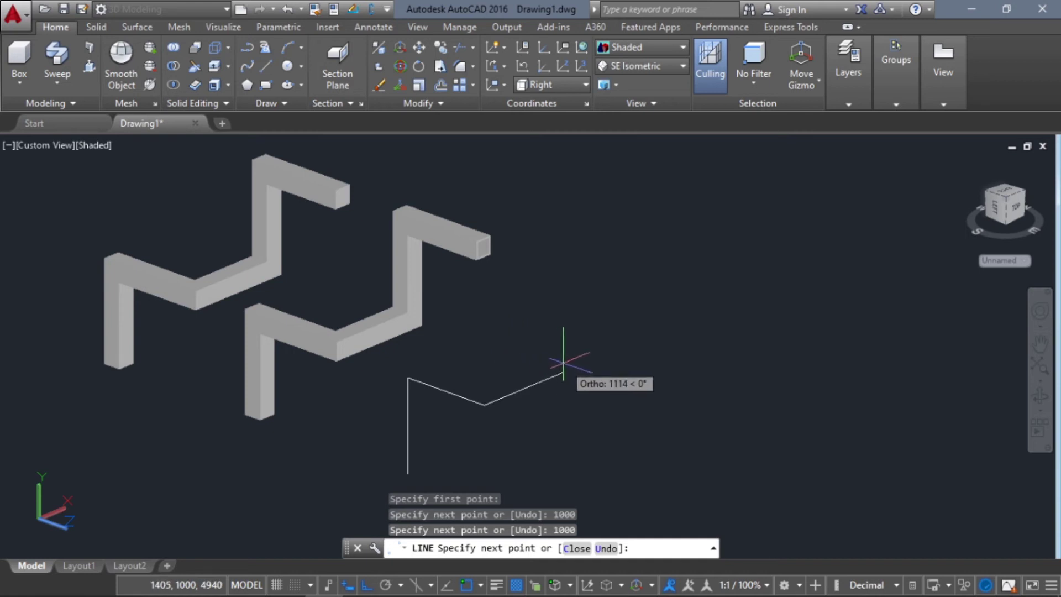
- Continue the line path with 1000-unit segments in +X, +Y and +Z, and end it there
type("1000")
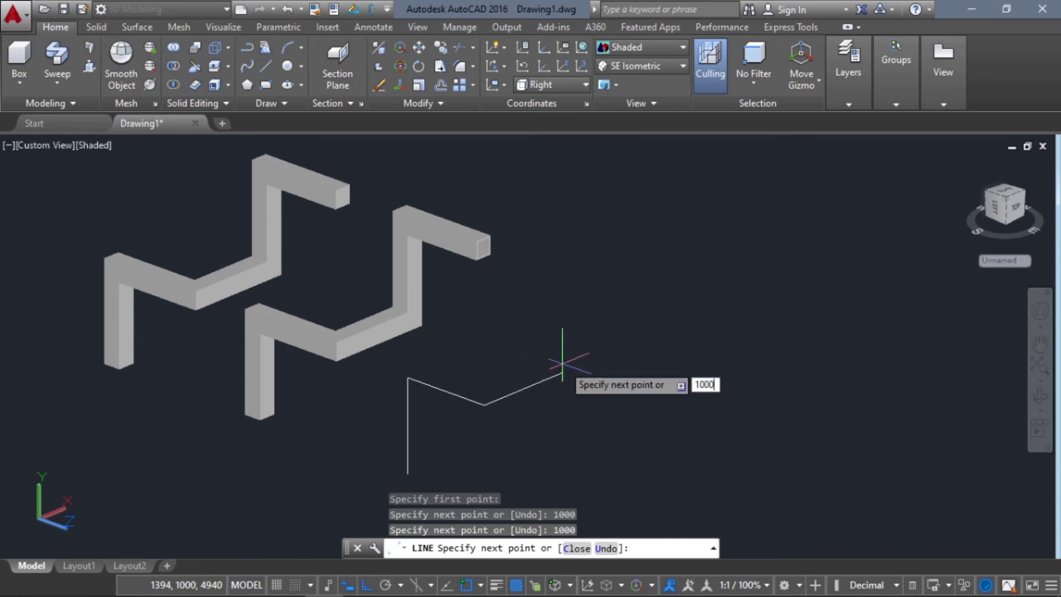
key("Return")
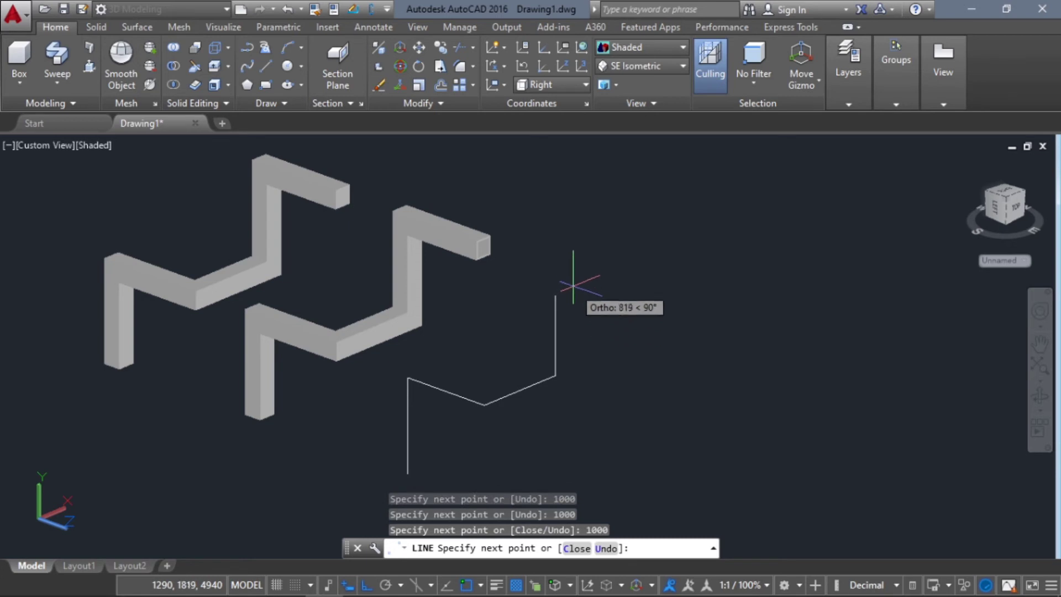
type("10")
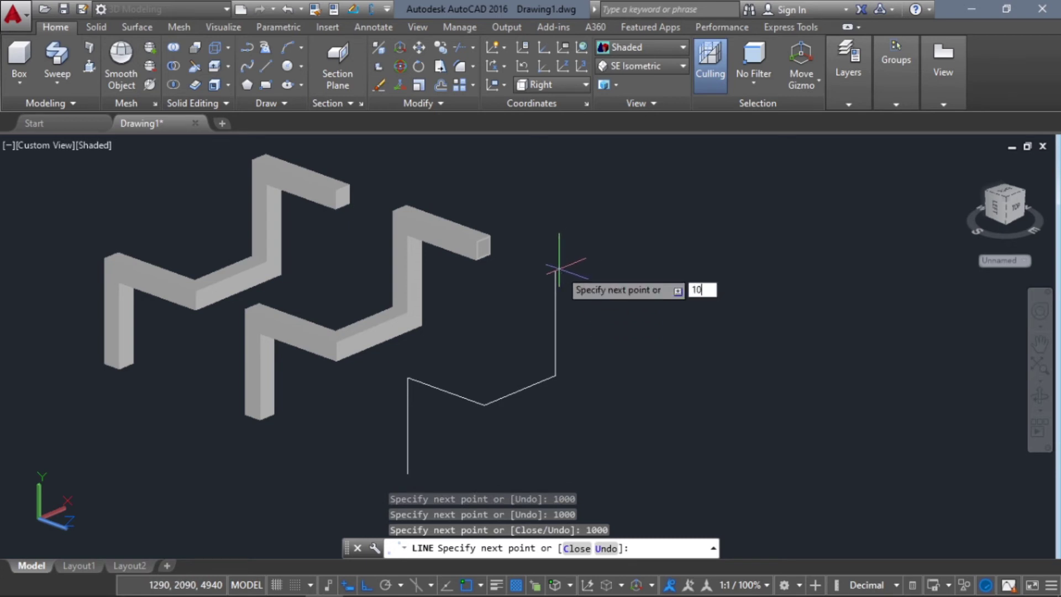
key("Return")
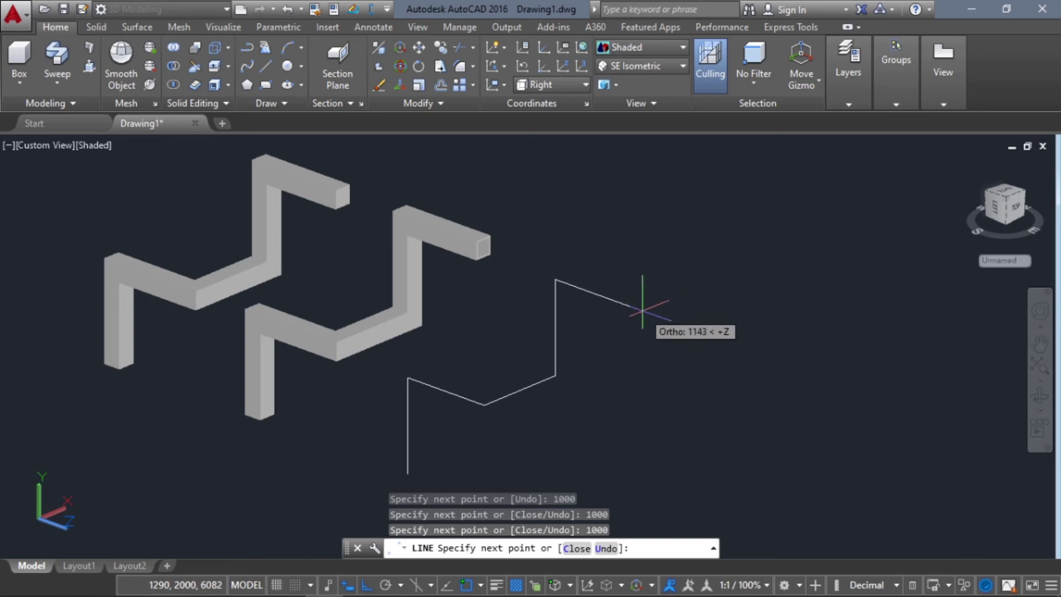
type("1000")
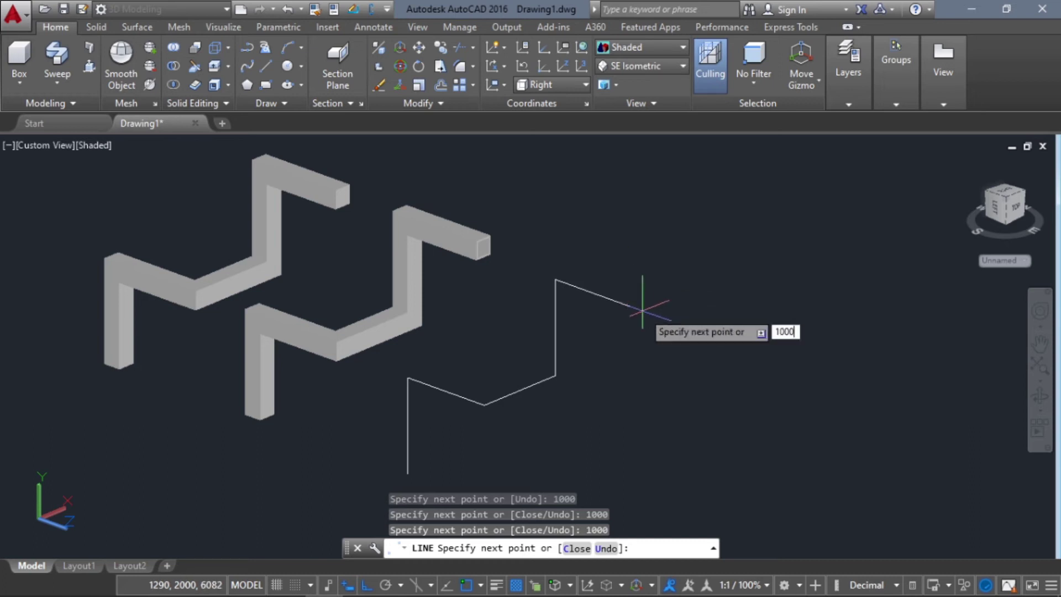
key("Return")
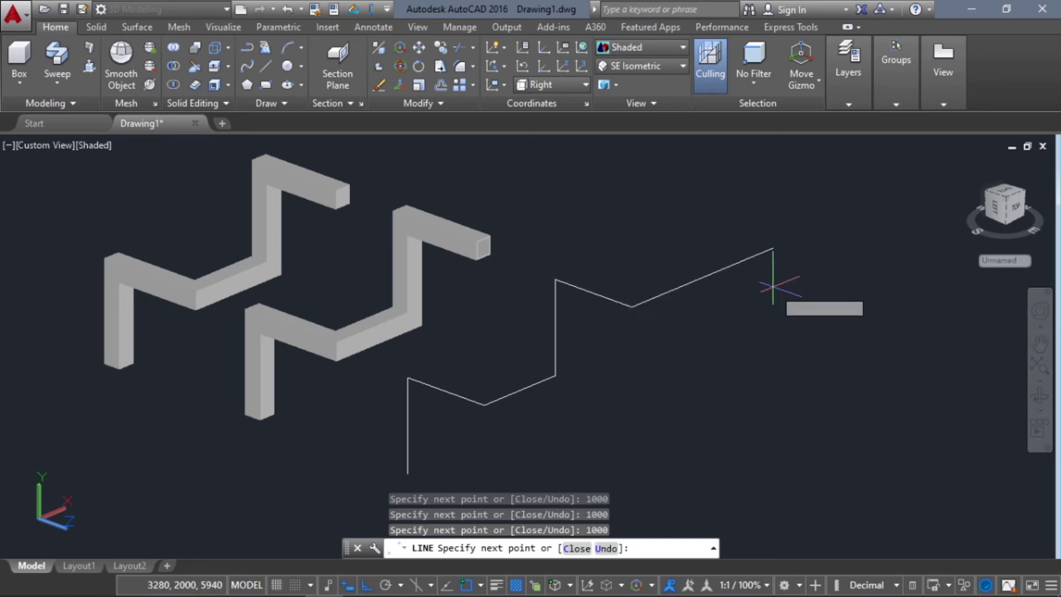
key("Return")
- Fillet the line path's uppermost corner with a radius of 200, using the Multiple option
mouse_move(683, 353)
middle_mouse_down("shift")
mouse_move(602, 330)
mouse_move(675, 381)
mouse_move(712, 354)
mouse_move(702, 359)
middle_mouse_up("shift")
middle_click_drag(593, 433, 590, 390)
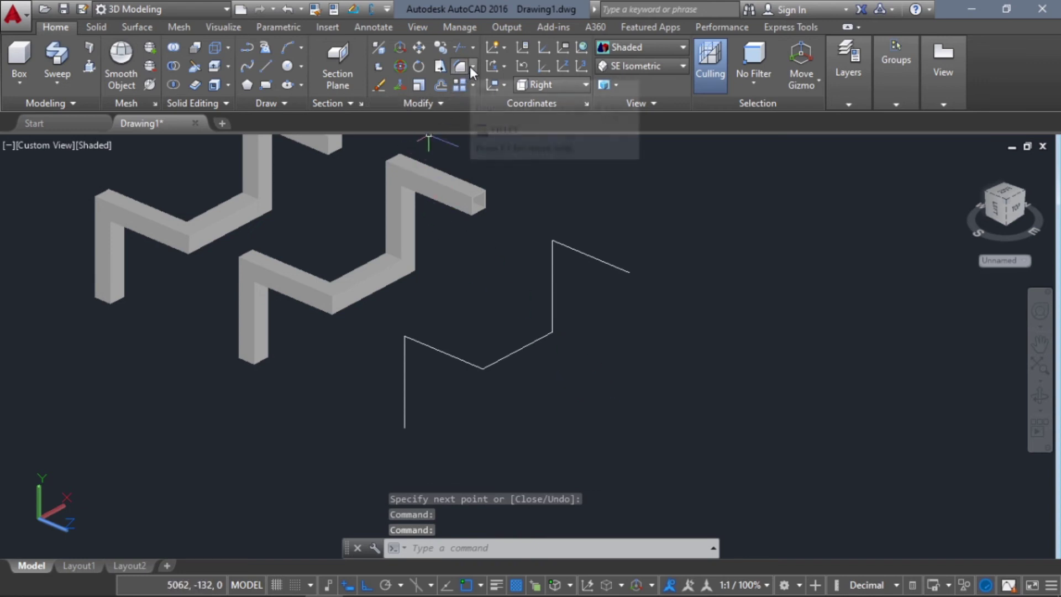
left_click(471, 67)
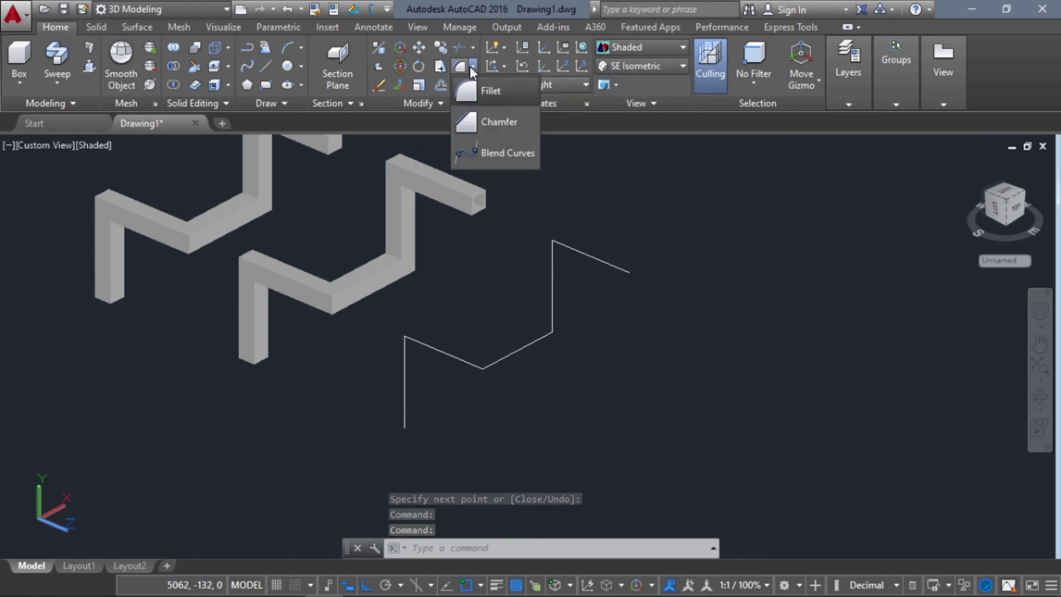
left_click(489, 93)
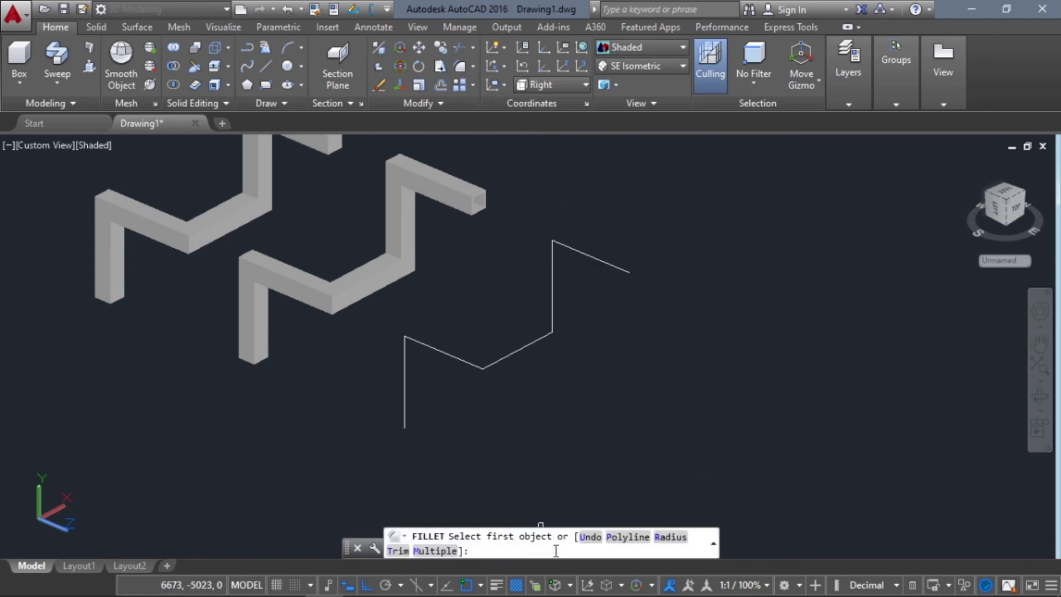
left_click(673, 538)
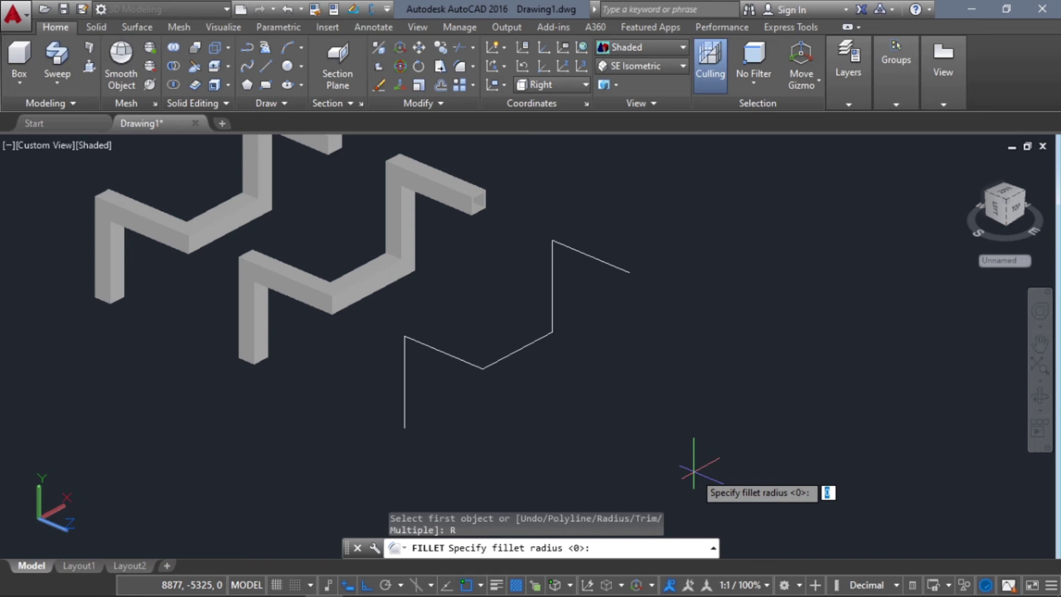
type("200")
key("Return")
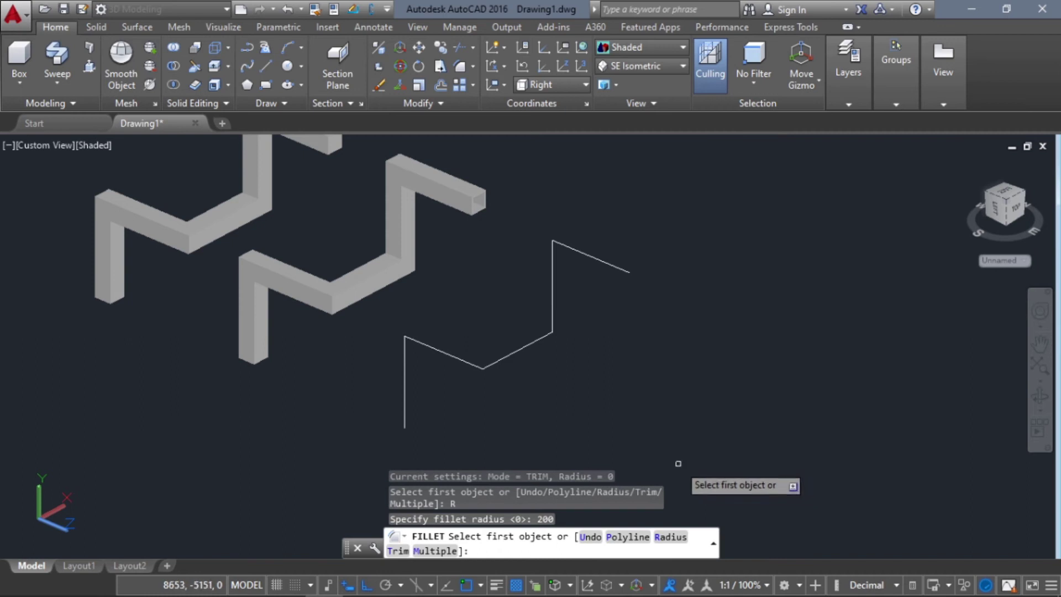
left_click(444, 554)
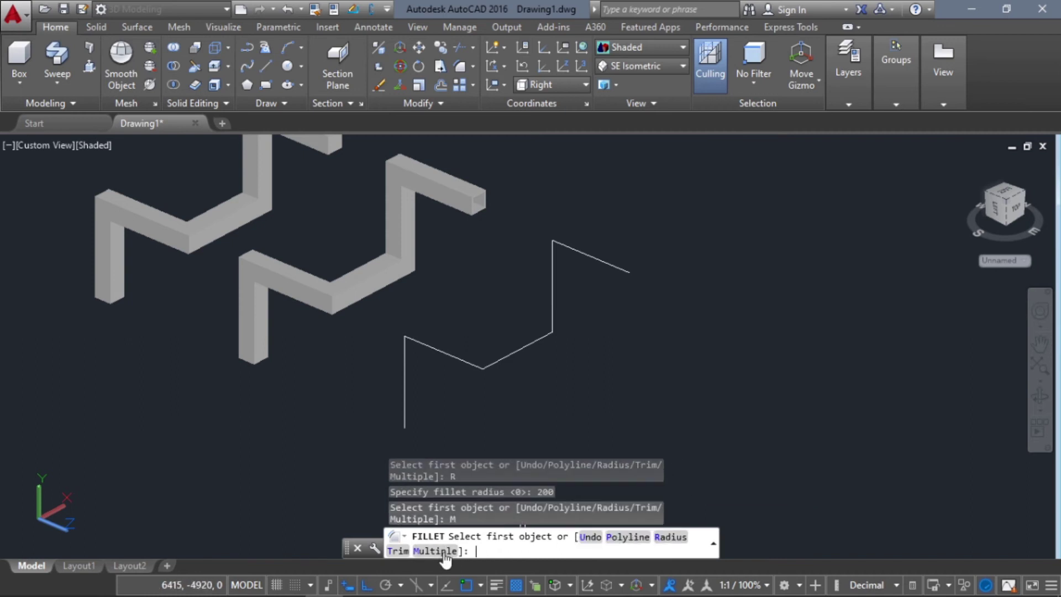
left_click(581, 252)
left_click(551, 292)
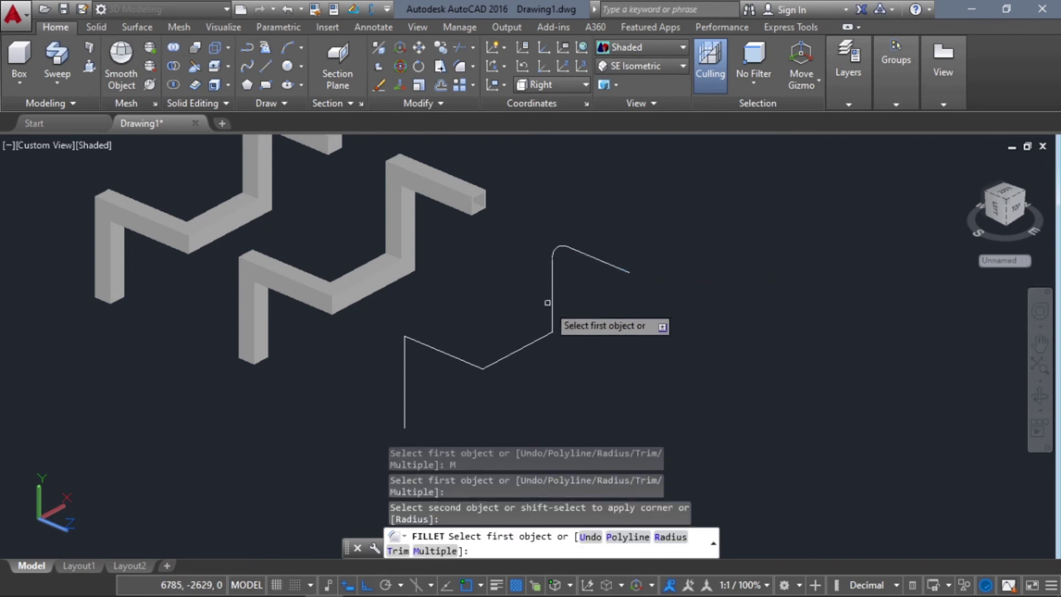
- Fillet the line path's three remaining sharp corners with the same 200 radius, and end the Fillet command
left_click(552, 326)
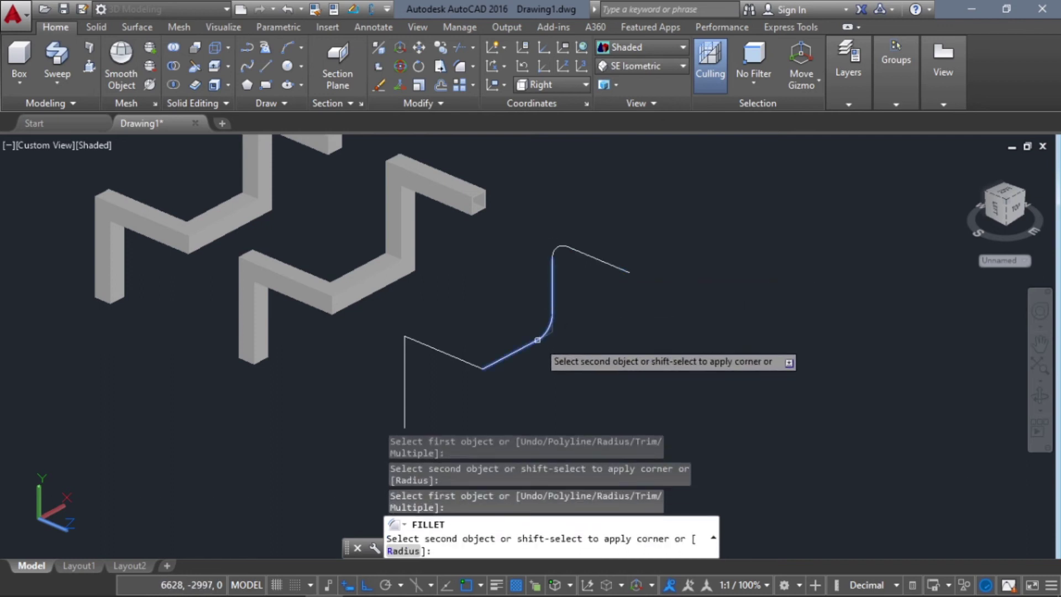
left_click(514, 352)
left_click(498, 361)
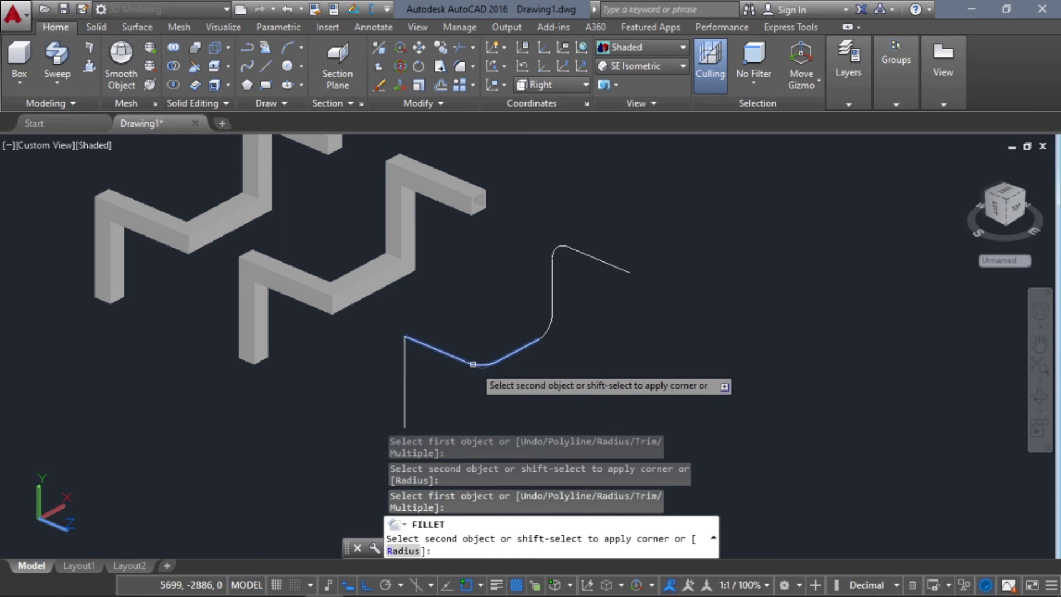
left_click(473, 364)
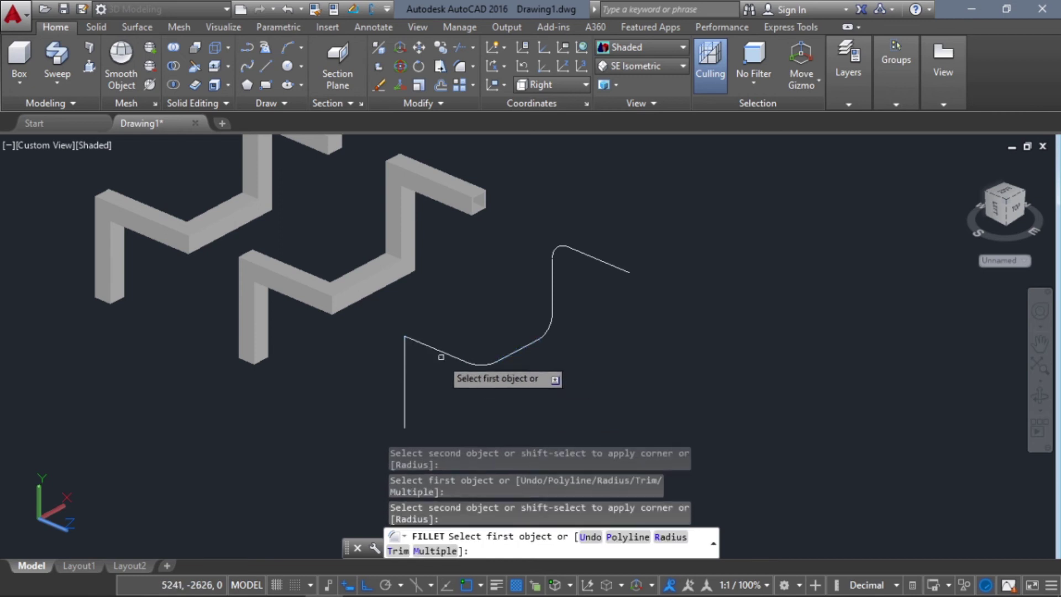
left_click(417, 344)
left_click(407, 355)
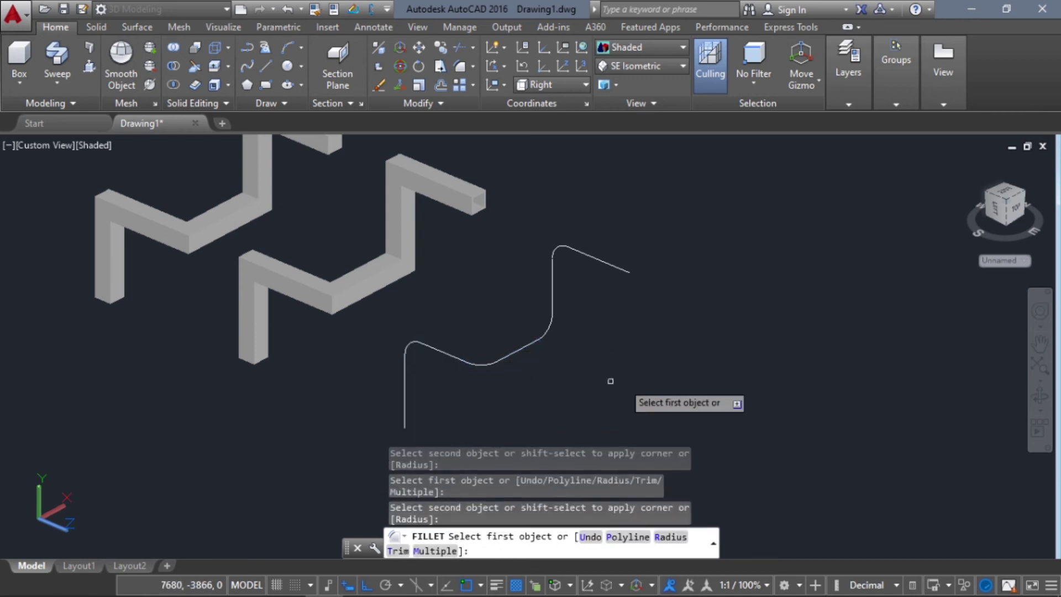
key("Escape")
key("Escape")
key("Escape")
key("Escape")
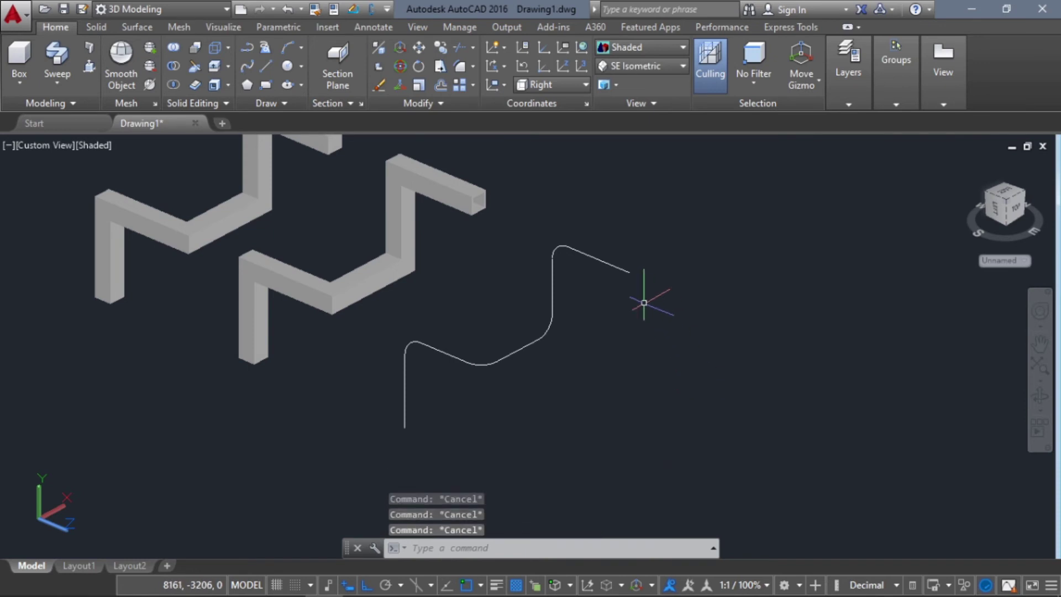
- Join all the filleted path's lines and arcs into one continuous curve, and check it by selecting it
left_click(625, 274)
key("Escape")
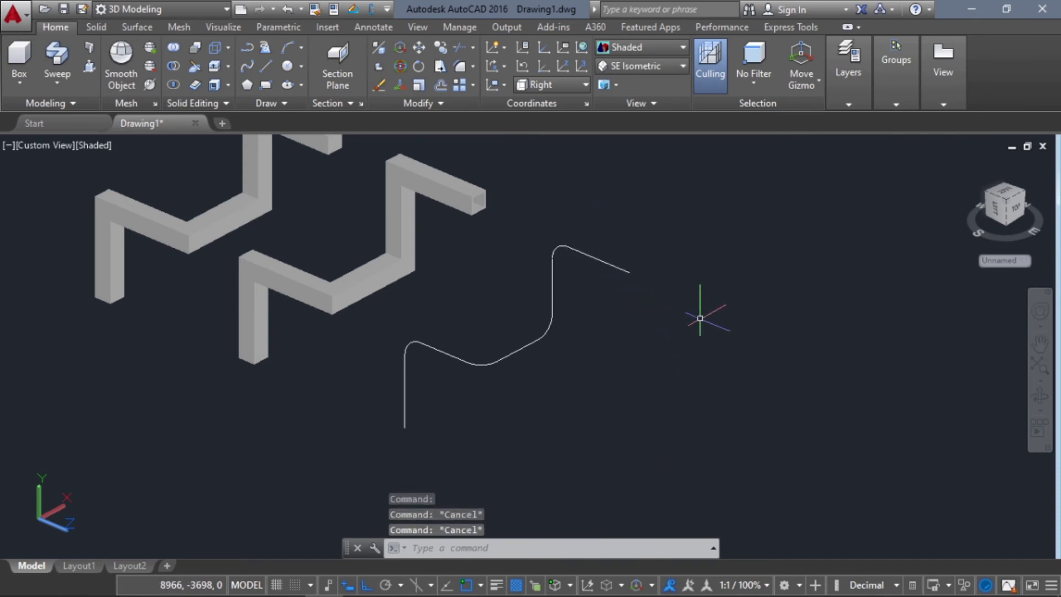
left_click(595, 256)
key("Escape")
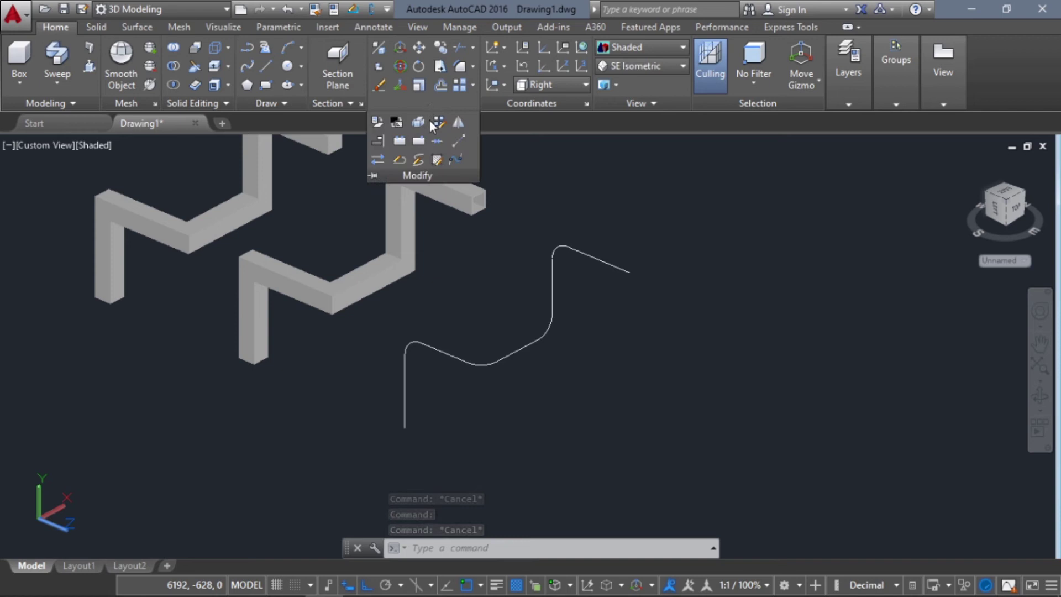
left_click(436, 142)
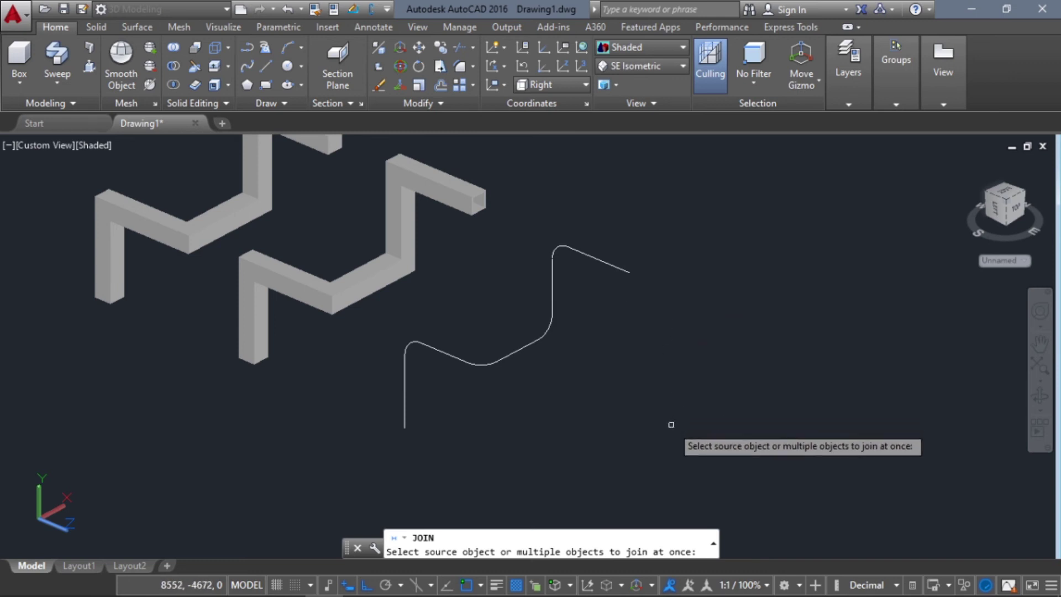
left_click(676, 456)
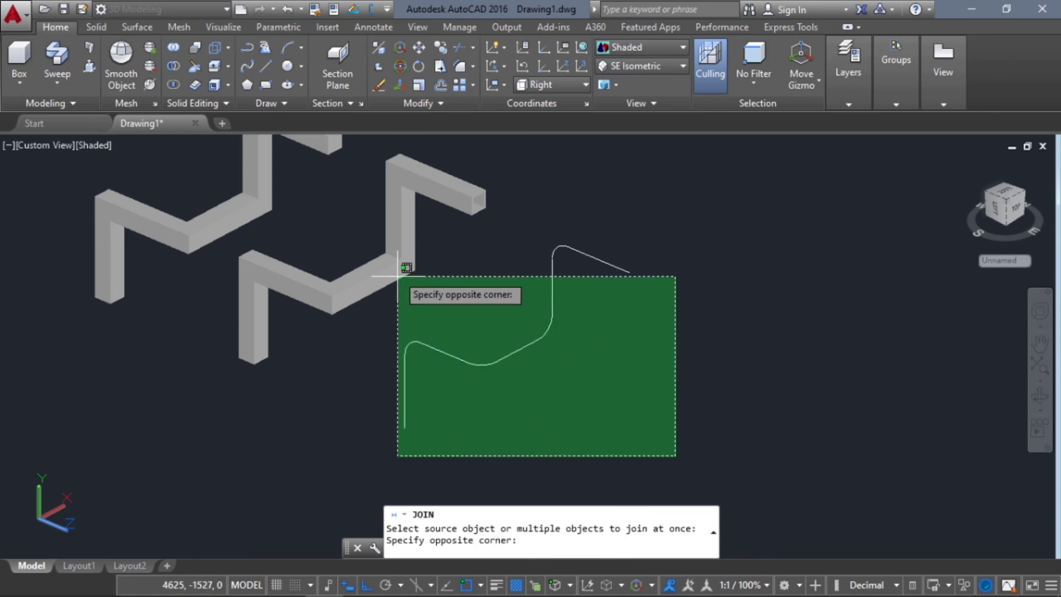
left_click(481, 319)
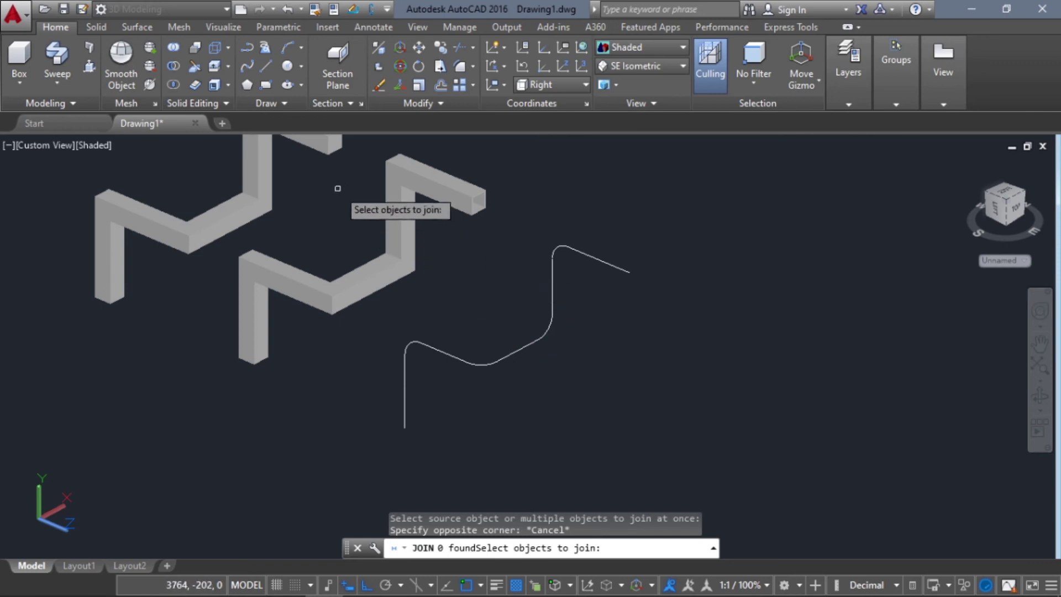
middle_click_drag(680, 356, 737, 325, "shift")
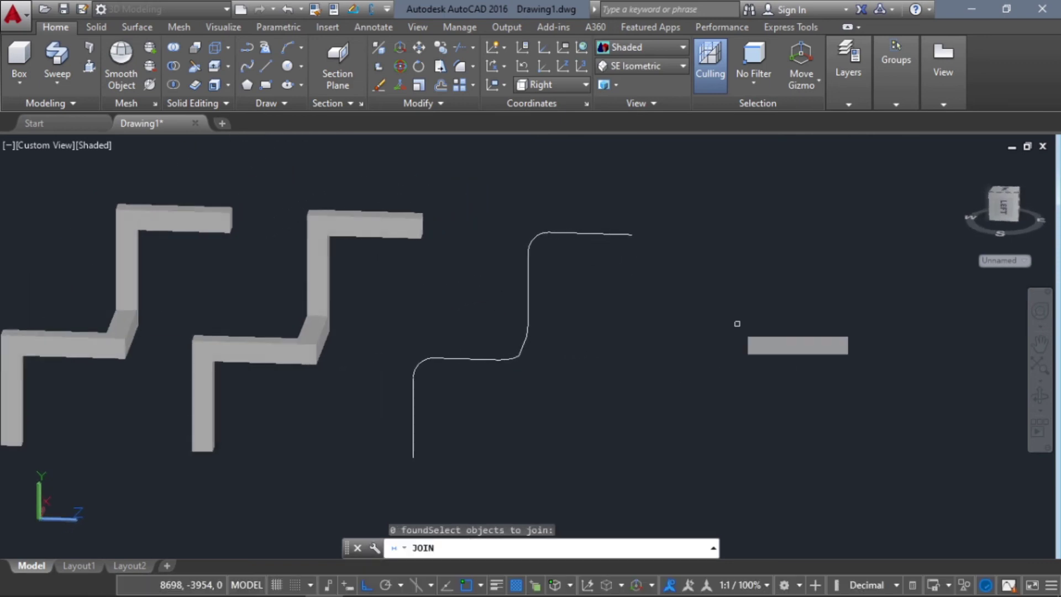
middle_click_drag(577, 397, 516, 227, "shift")
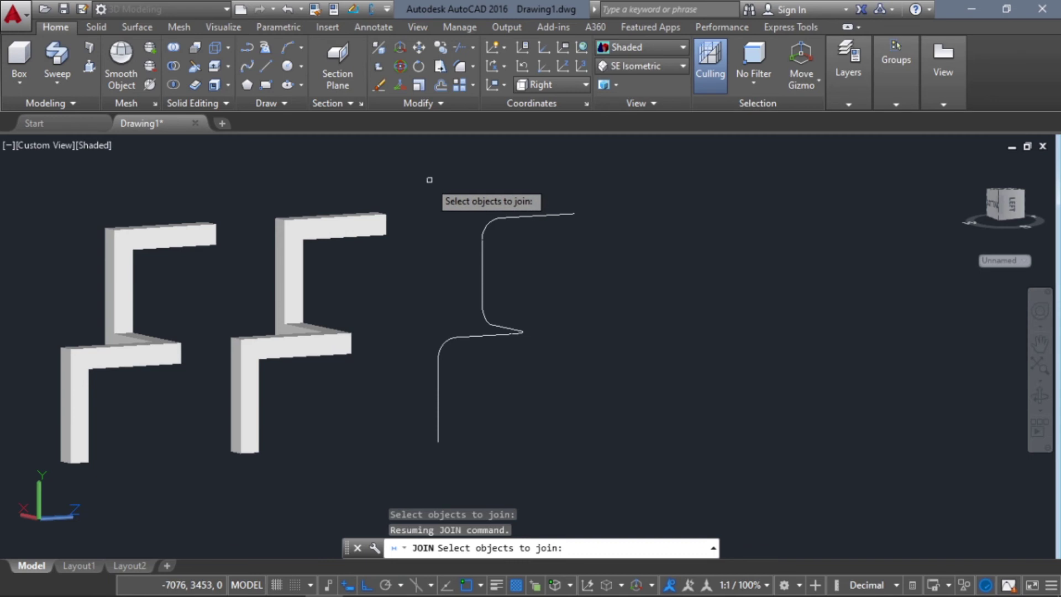
left_click(411, 167)
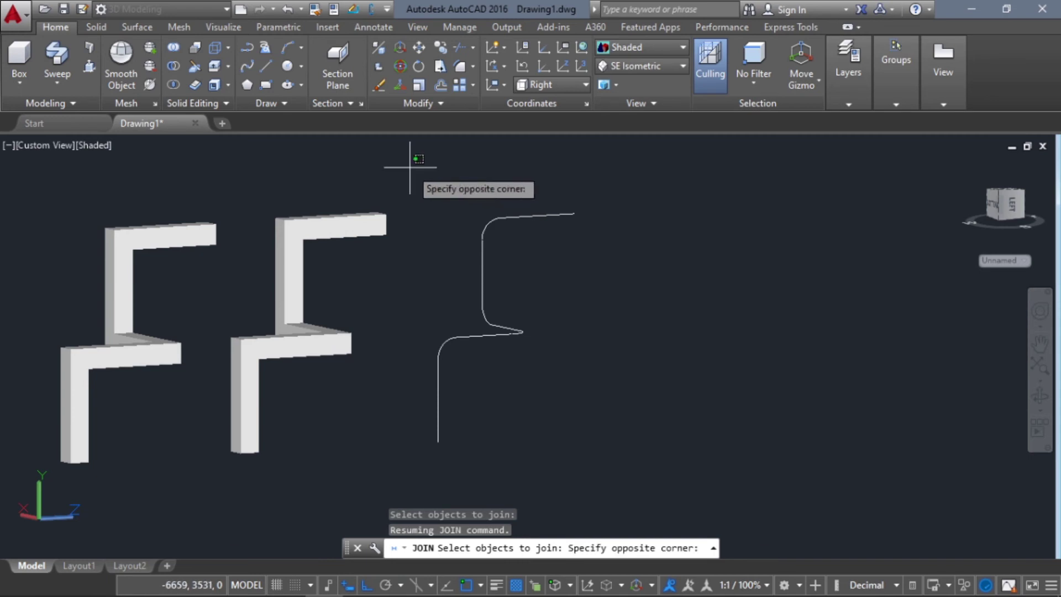
left_click(628, 480)
key("Return")
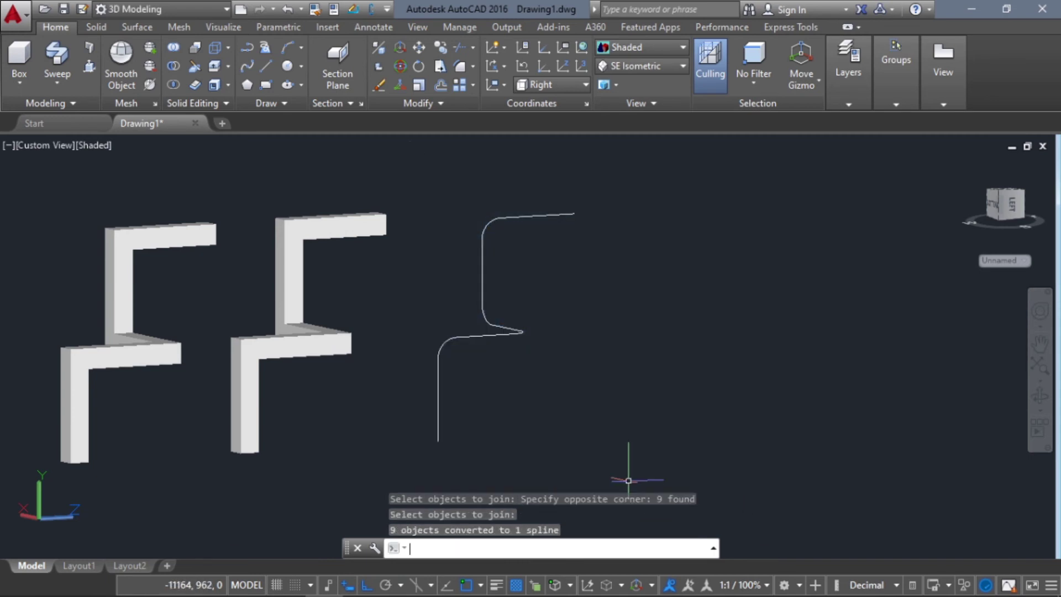
middle_click_drag(661, 360, 563, 356, "shift")
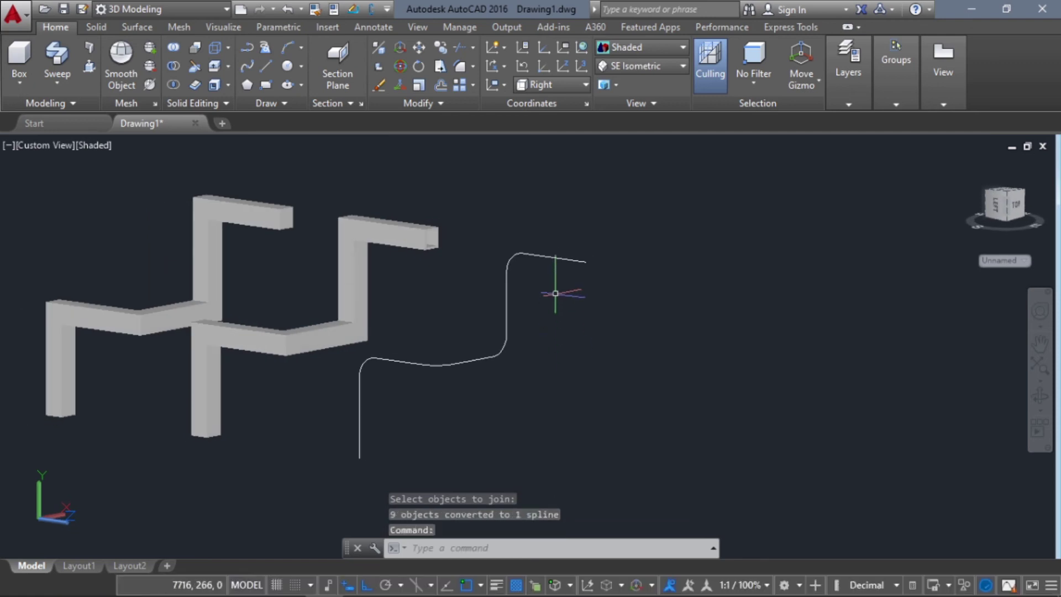
left_click(564, 260)
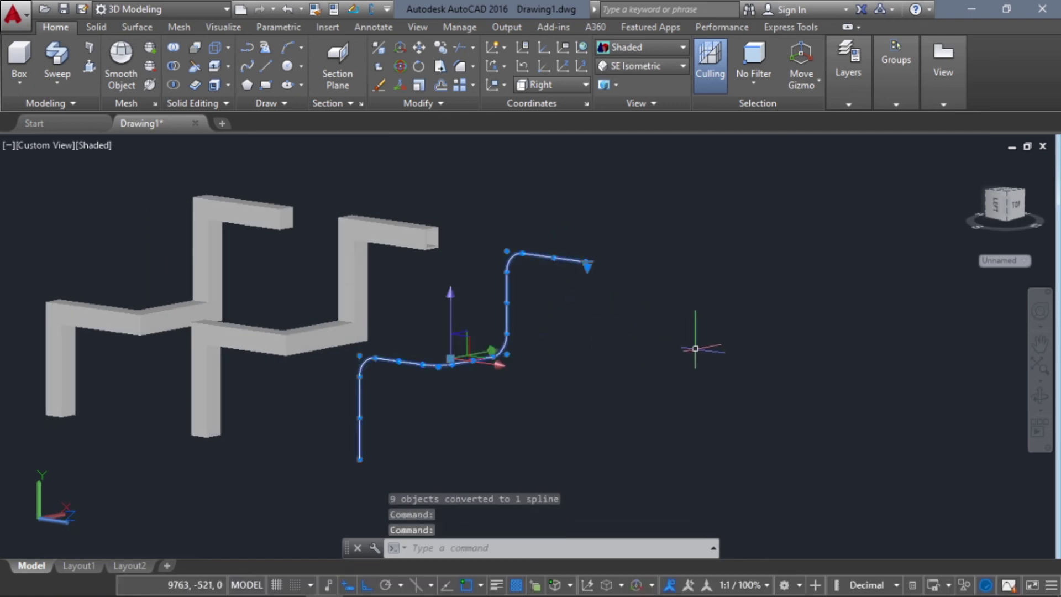
key("Escape")
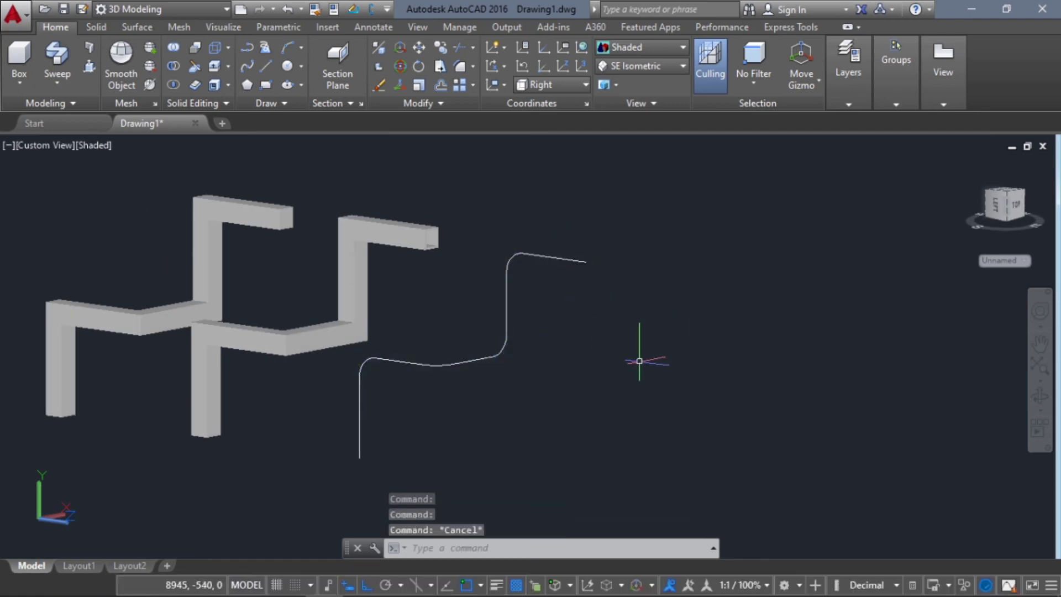
- Draw a circle of radius 100 centred on the upper free end of the joined path
middle_click_drag(628, 347, 468, 225, "shift")
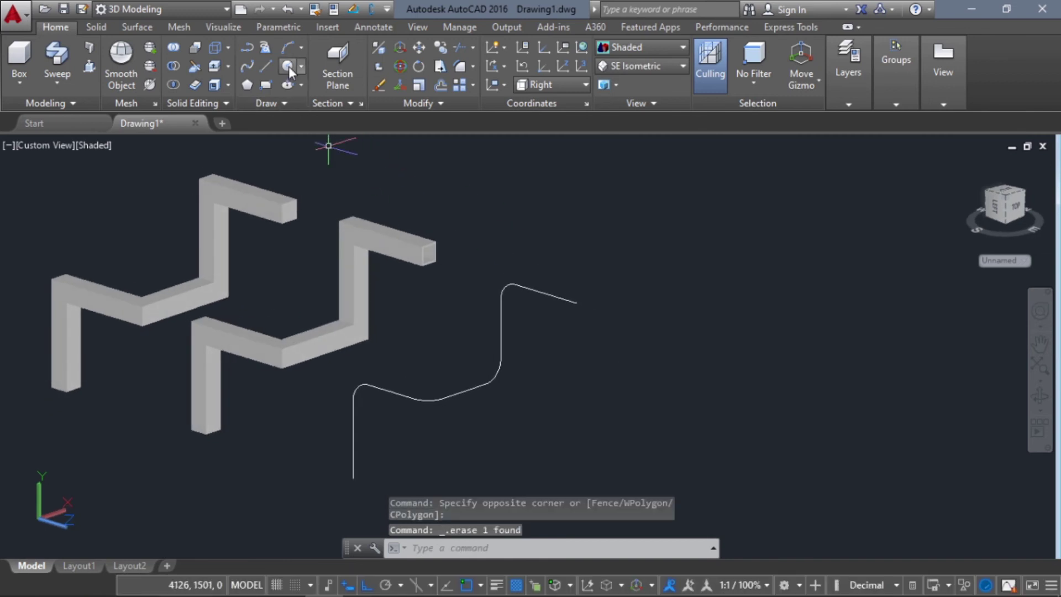
left_click(288, 67)
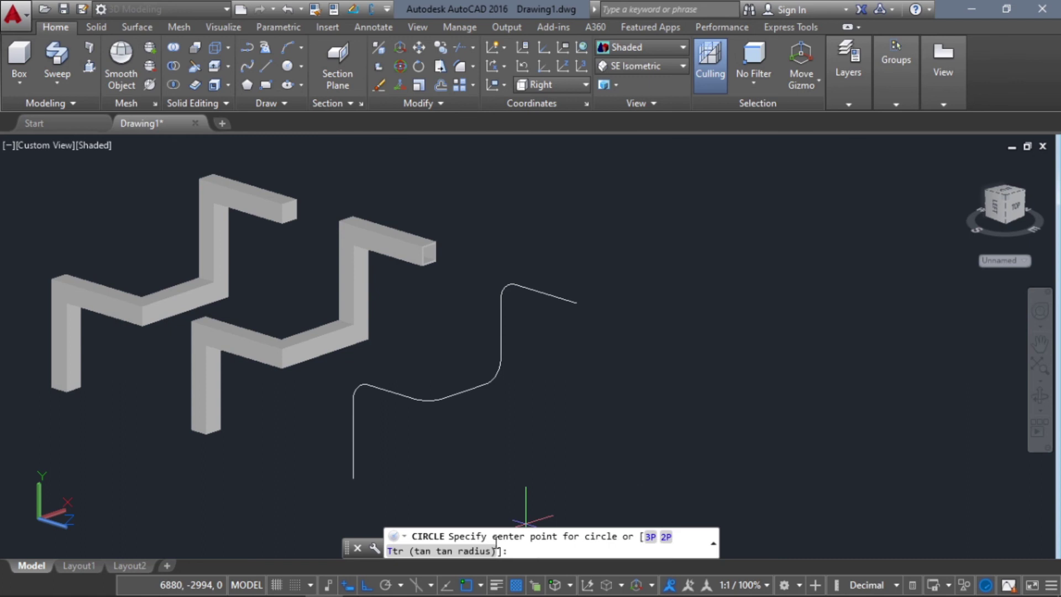
left_click(575, 302)
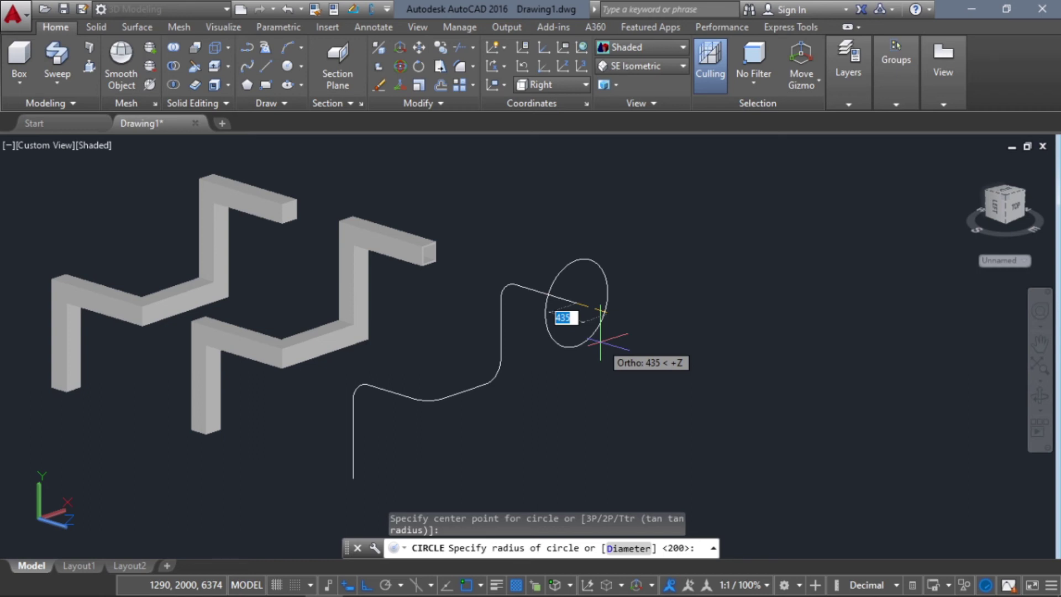
type("100")
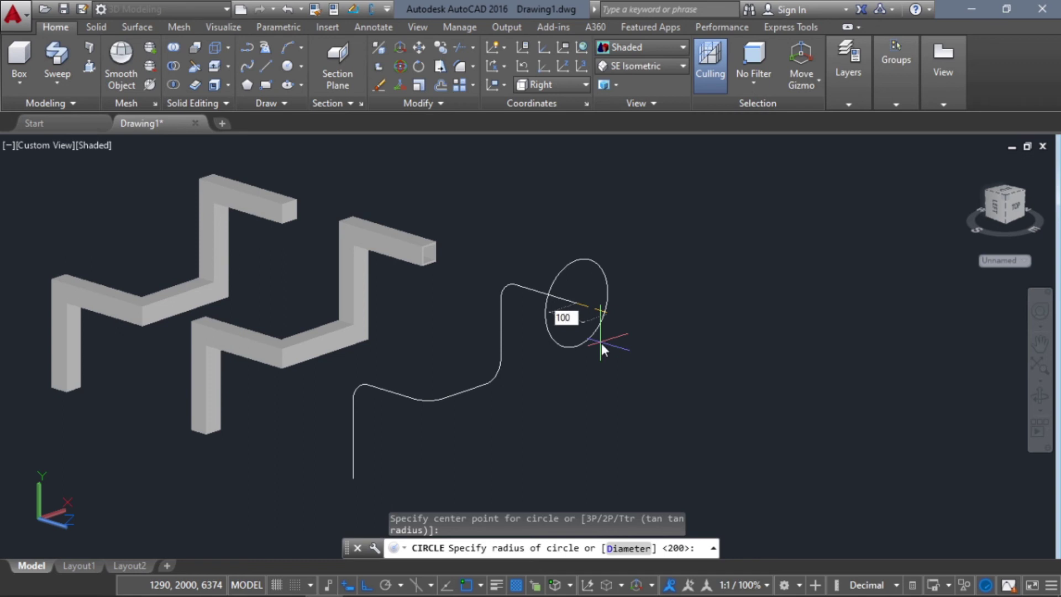
key("Return")
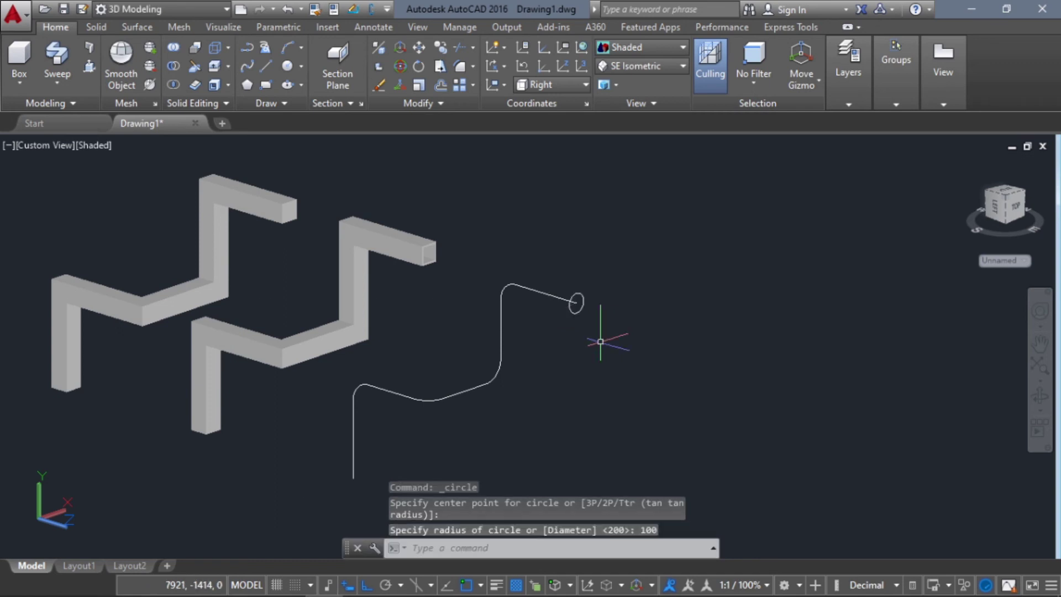
- Sweep the circle along the joined, filleted path to make a round solid
mouse_move(607, 341)
middle_mouse_down("shift")
mouse_move(633, 331)
mouse_move(559, 320)
mouse_move(562, 299)
mouse_move(505, 308)
mouse_move(550, 300)
mouse_move(609, 320)
mouse_move(617, 337)
middle_mouse_up("shift")
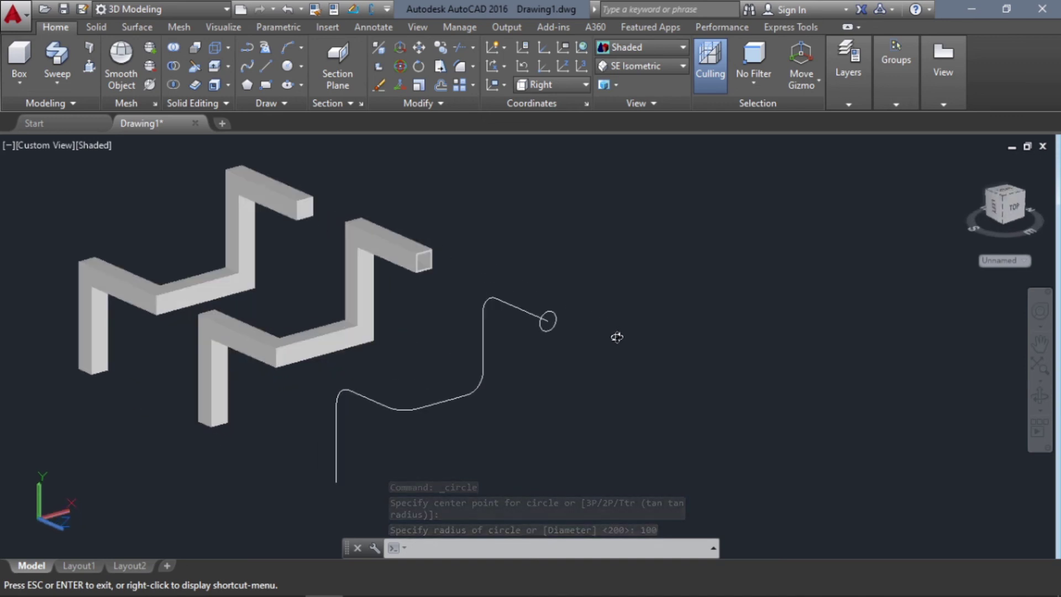
middle_click_drag(557, 381, 585, 374, "shift")
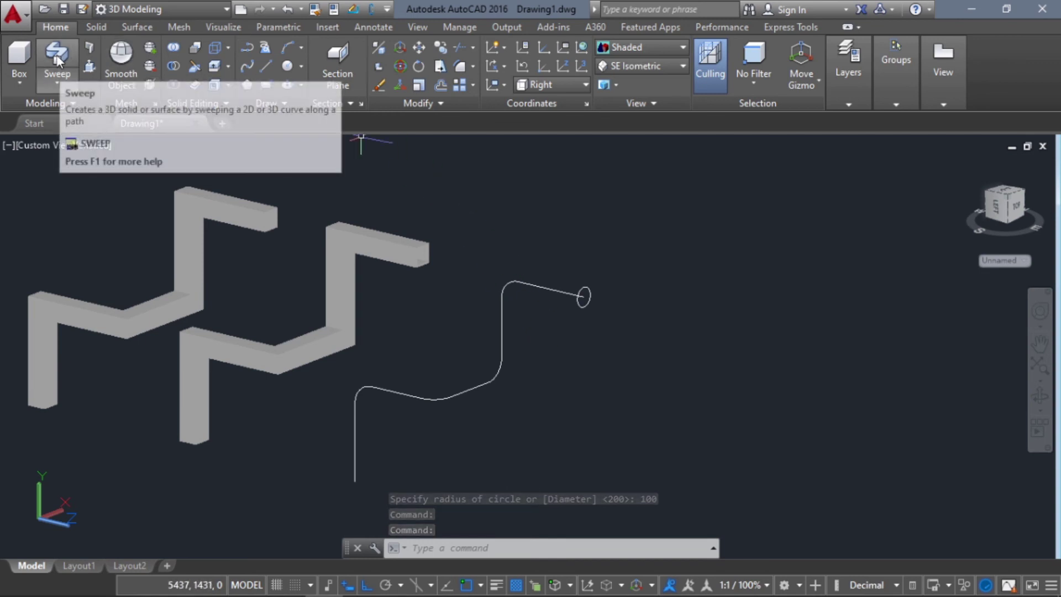
left_click(61, 77)
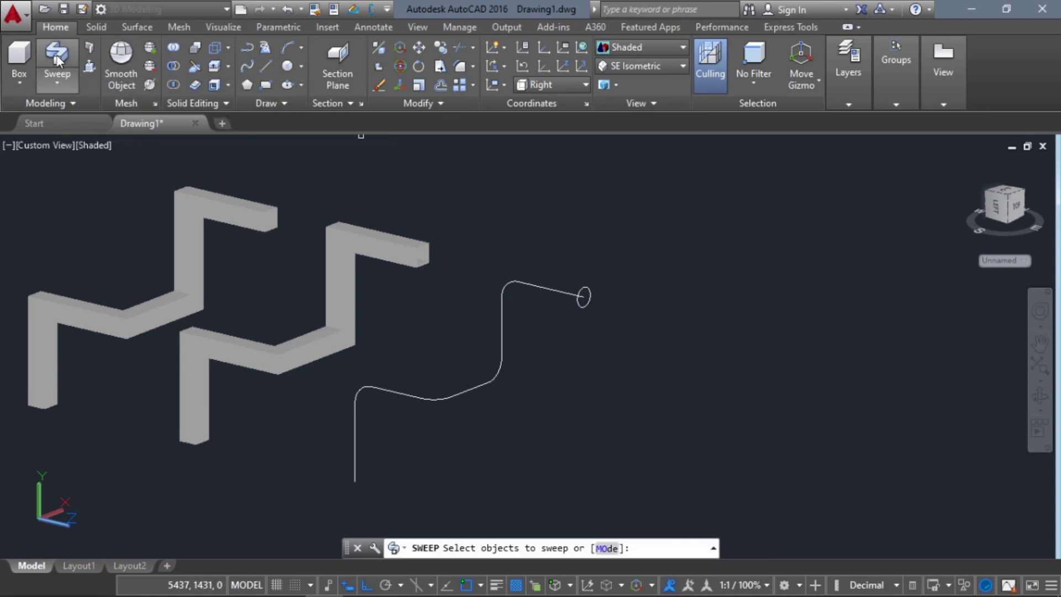
scroll(587, 286, "up", 3)
left_click(587, 287)
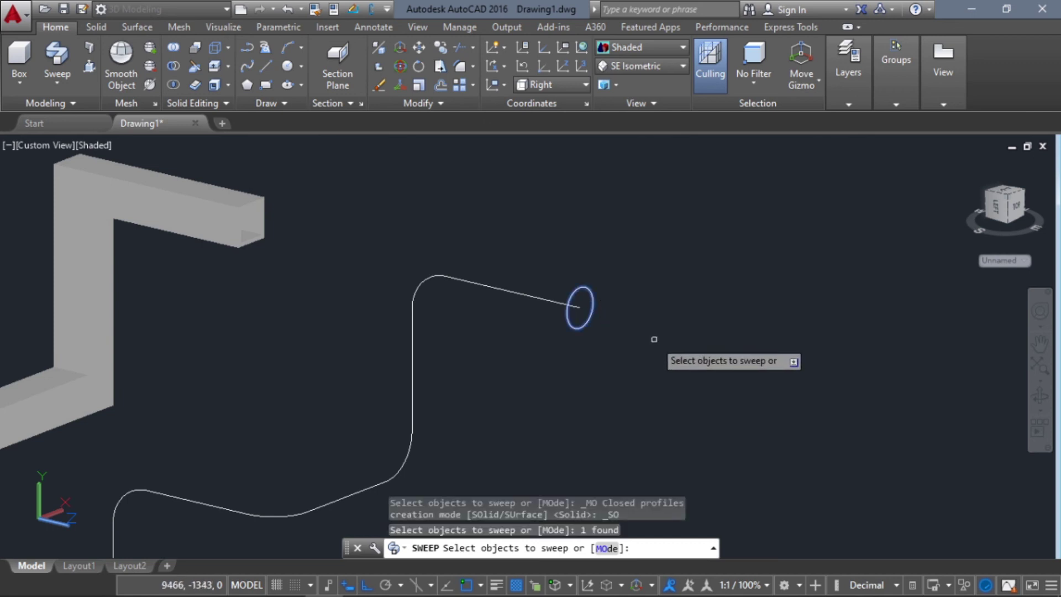
key("Return")
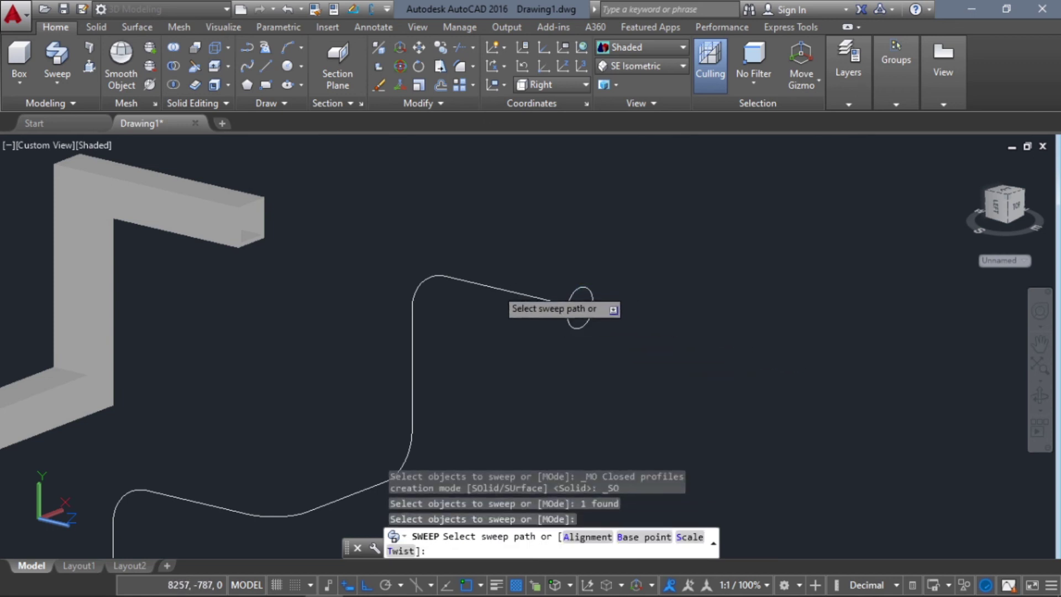
left_click(500, 292)
scroll(675, 342, "down", 3)
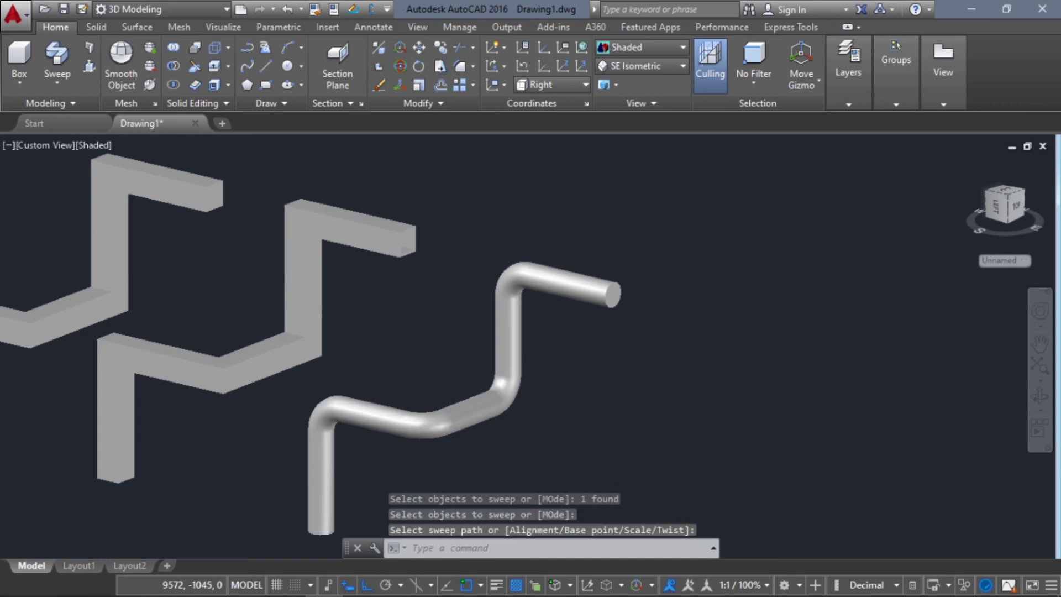
- Copy the round swept solid about 2130 units along +Z, and end the Copy command
scroll(649, 297, "down", 2)
middle_click_drag(654, 337, 685, 348, "shift")
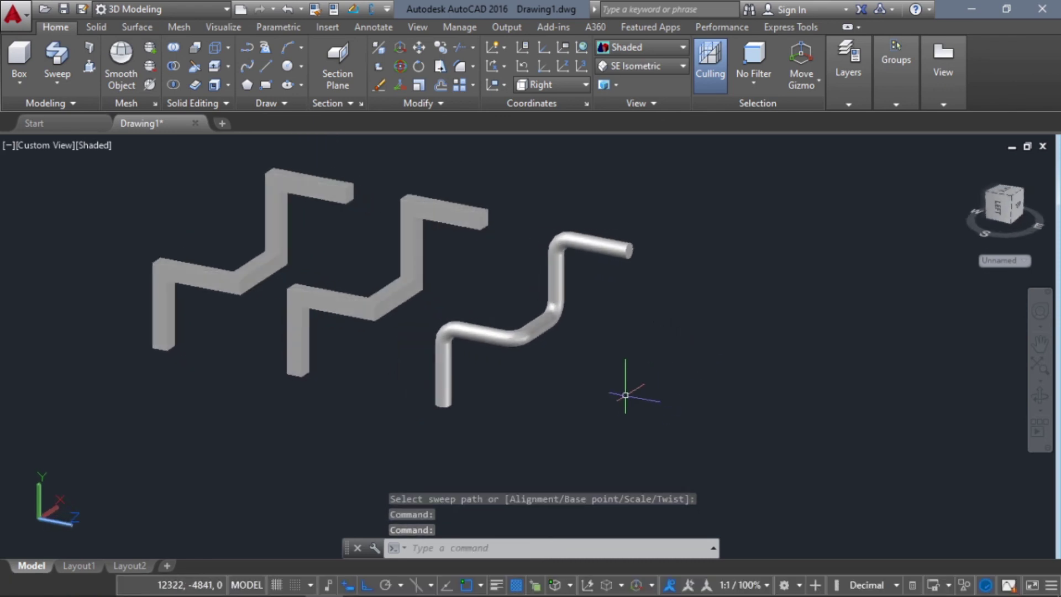
left_click(420, 47)
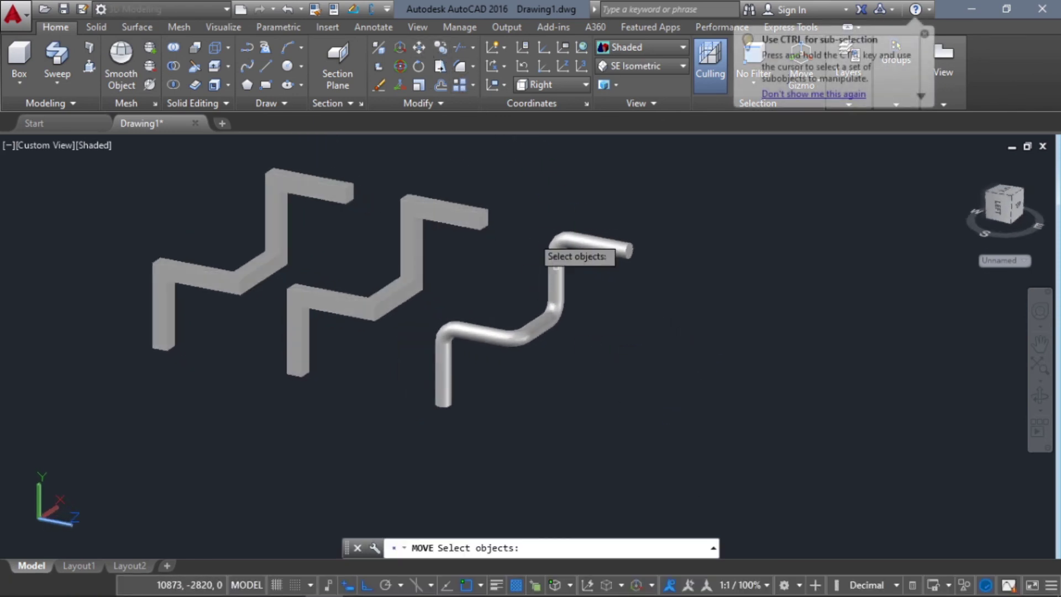
left_click(441, 48)
left_click(614, 336)
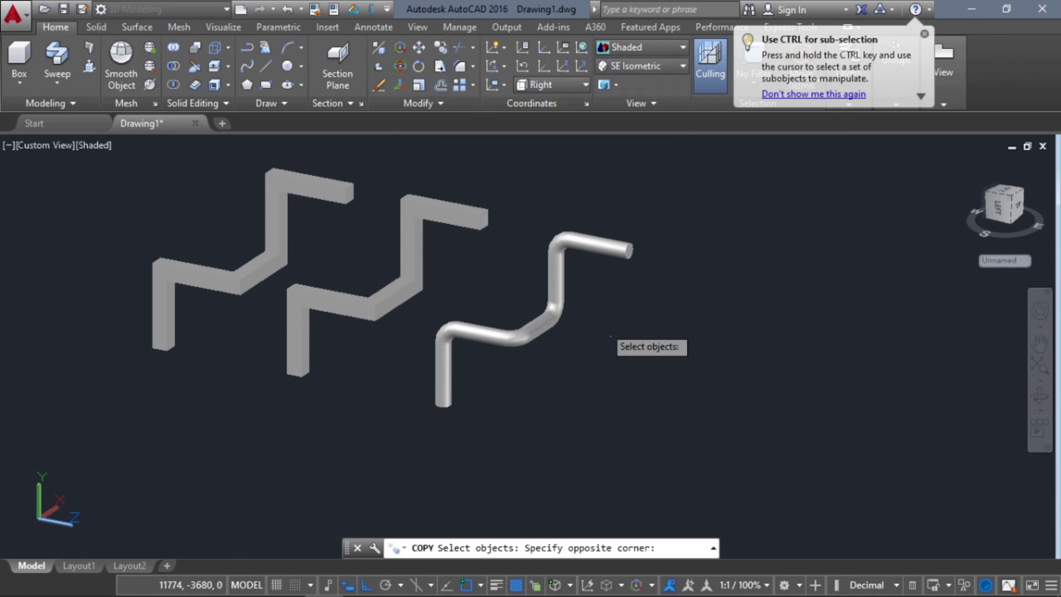
left_click(554, 260)
key("Return")
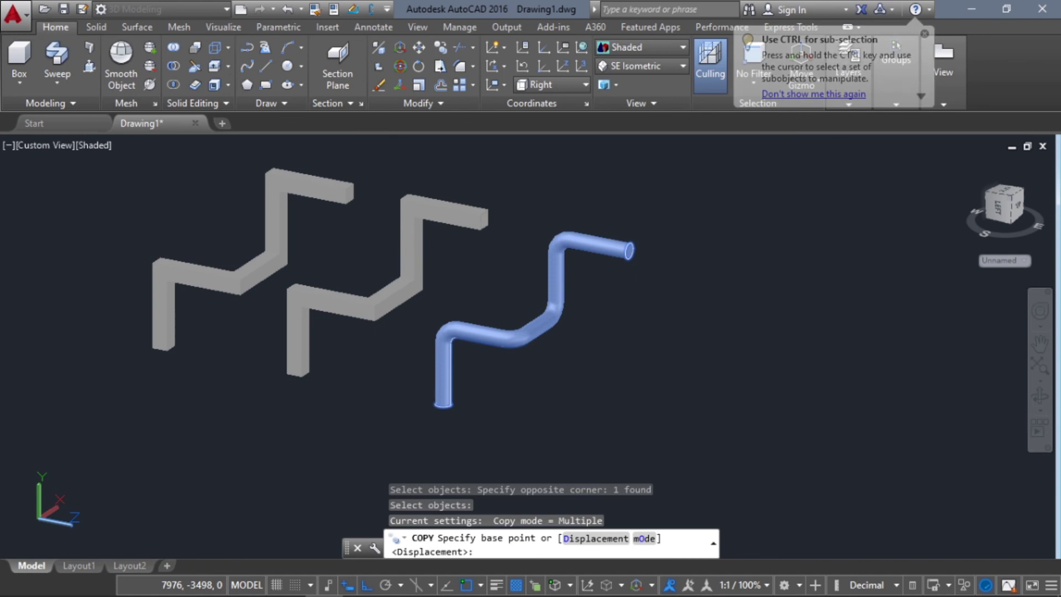
left_click(460, 421)
left_click(640, 435)
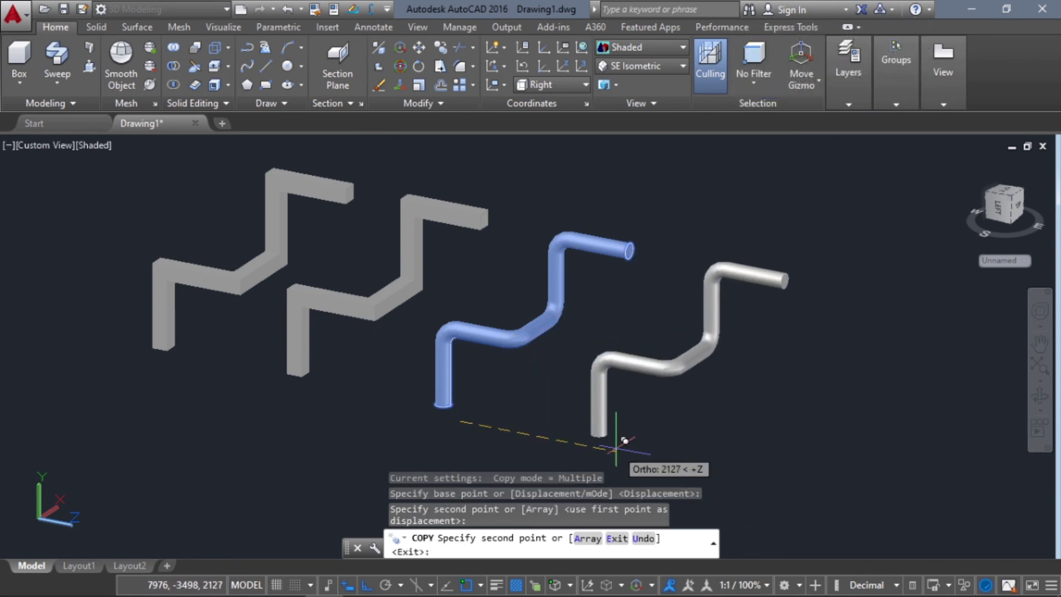
key("Escape")
middle_click_drag(857, 367, 767, 361, "shift")
scroll(555, 239, "up", 4)
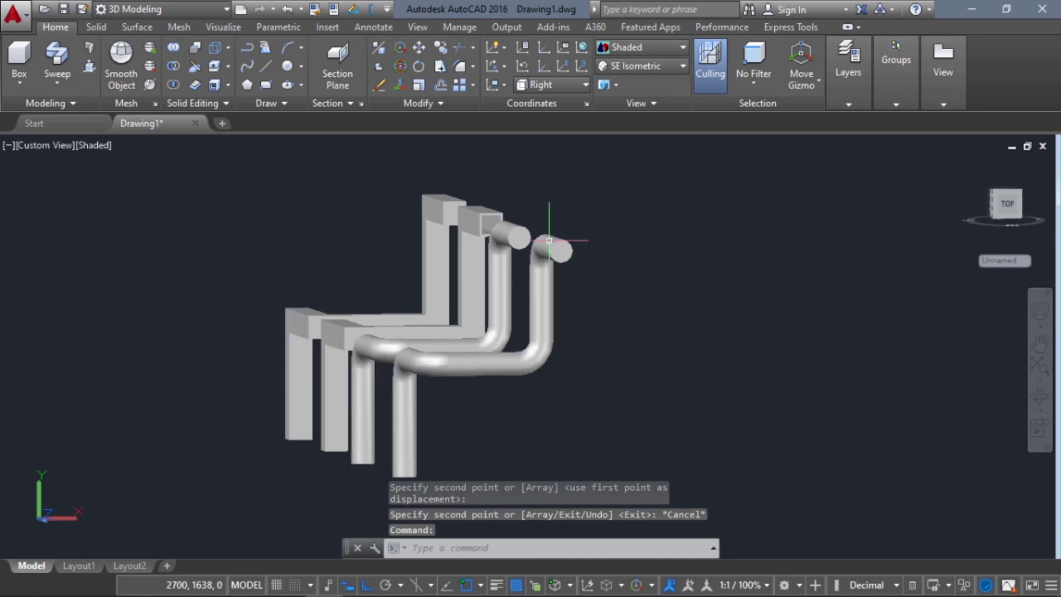
scroll(590, 298, "down", 4)
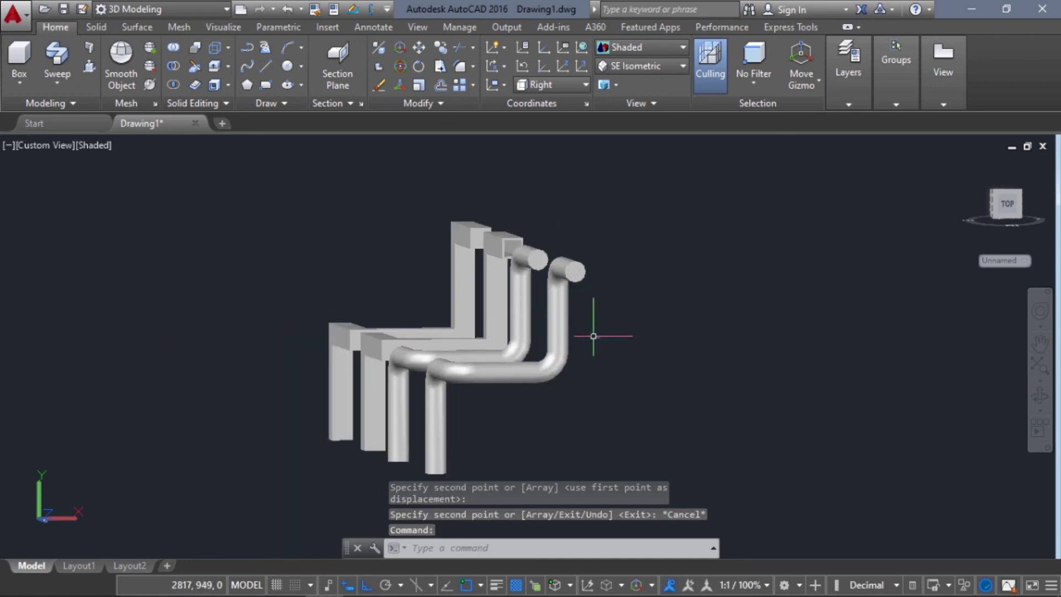
- Start a Shell edit on the copied round solid and remove the circular face at its upper free end
middle_click_drag(592, 336, 671, 350, "shift")
middle_click_drag(580, 336, 539, 294)
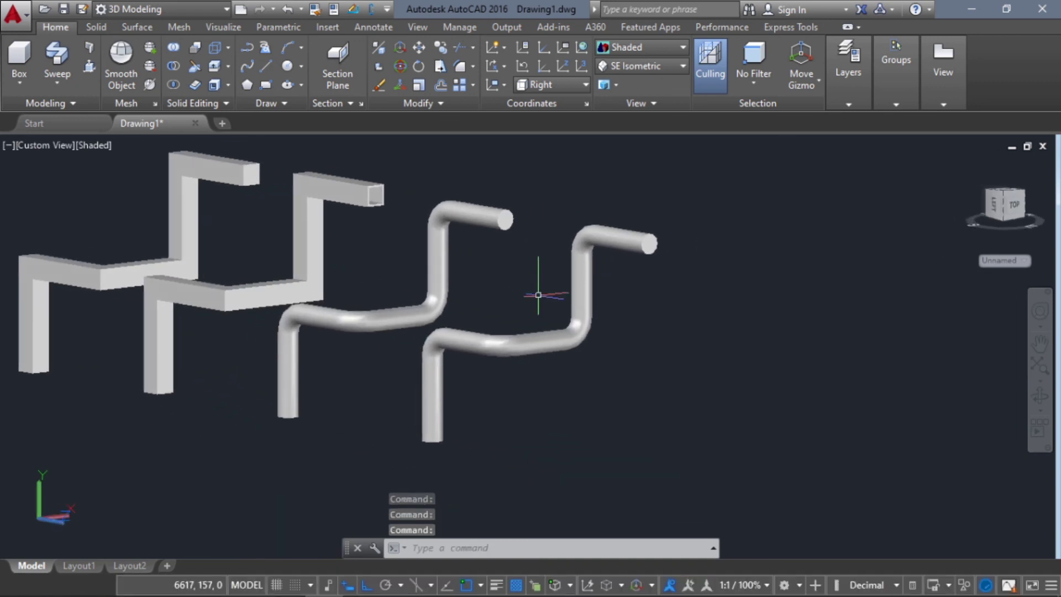
left_click(213, 86)
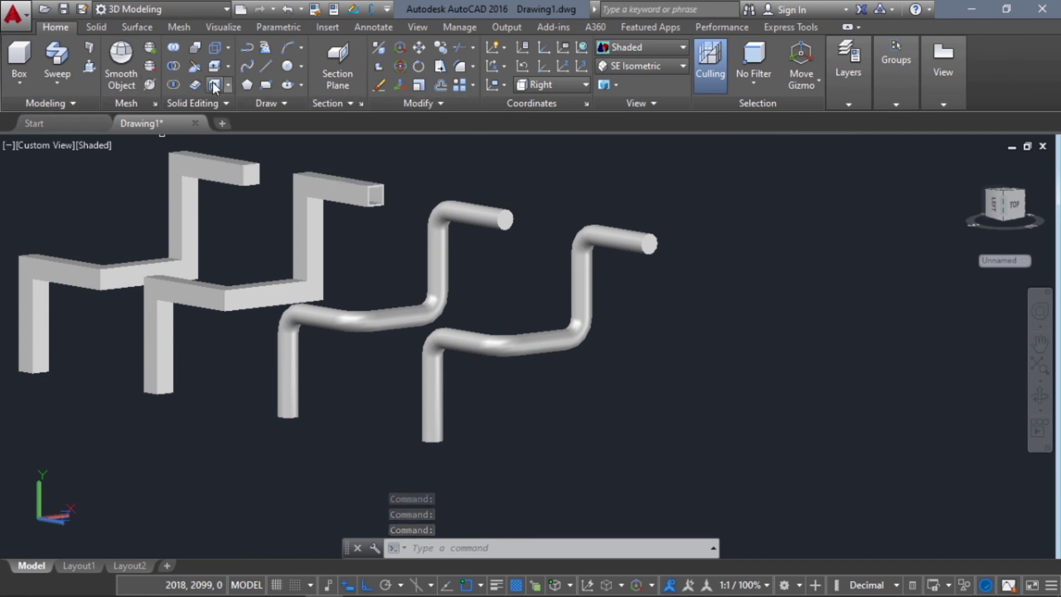
left_click(508, 347)
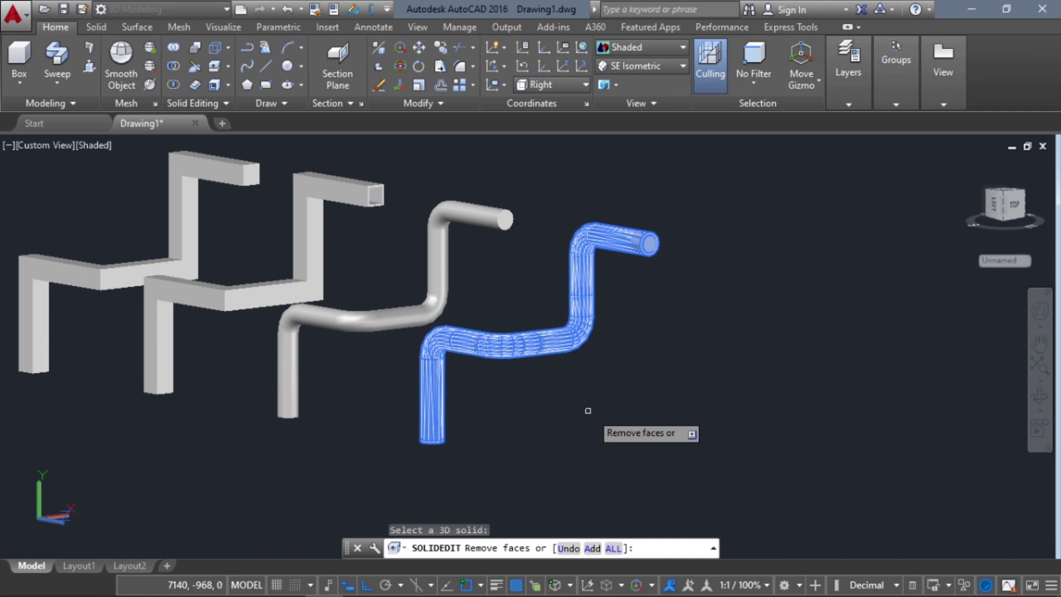
scroll(662, 285, "up", 5)
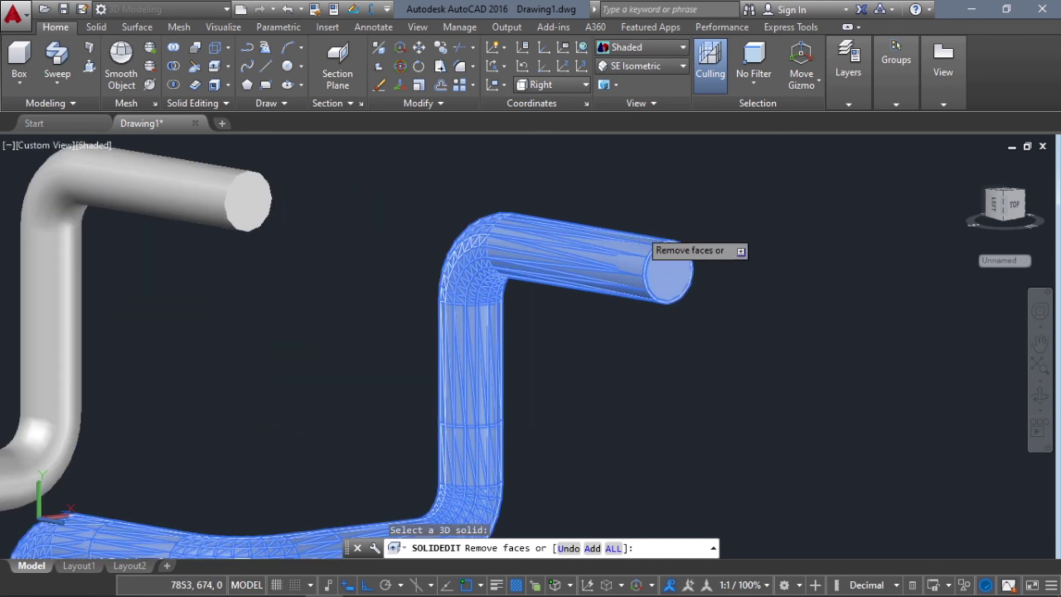
left_click(664, 283)
- Remove the circular face at the lower end of the round copy from the shell as well
scroll(659, 363, "down", 8)
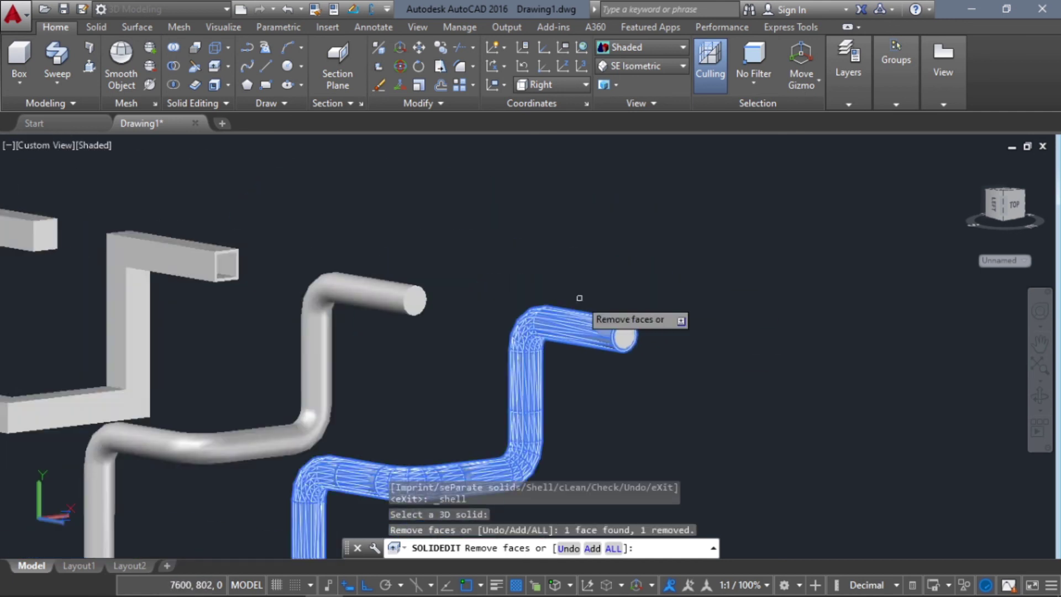
middle_click_drag(575, 367, 597, 330, "shift")
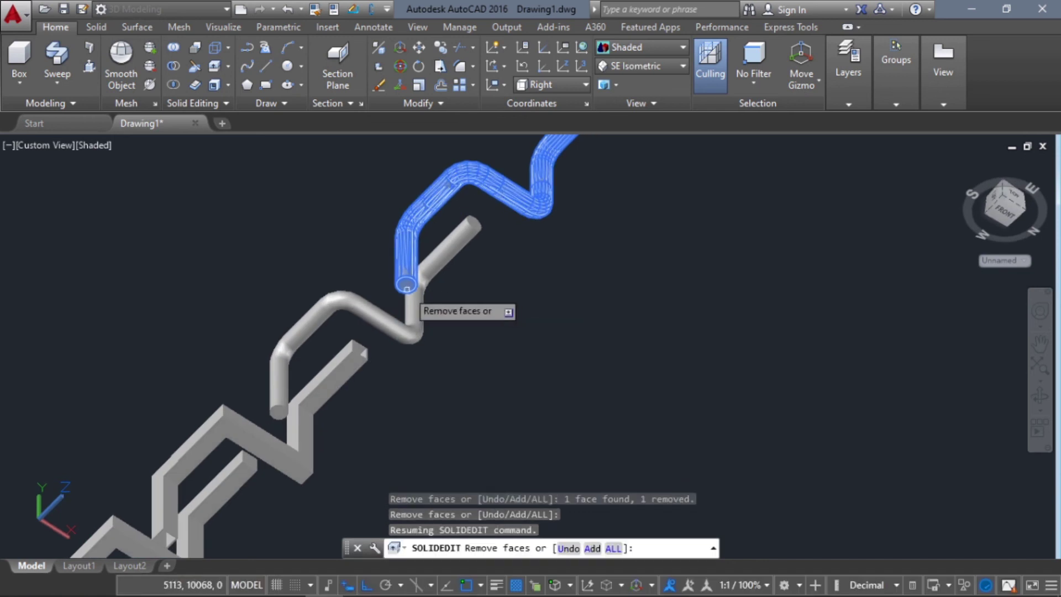
scroll(387, 293, "up", 7)
left_click(462, 246)
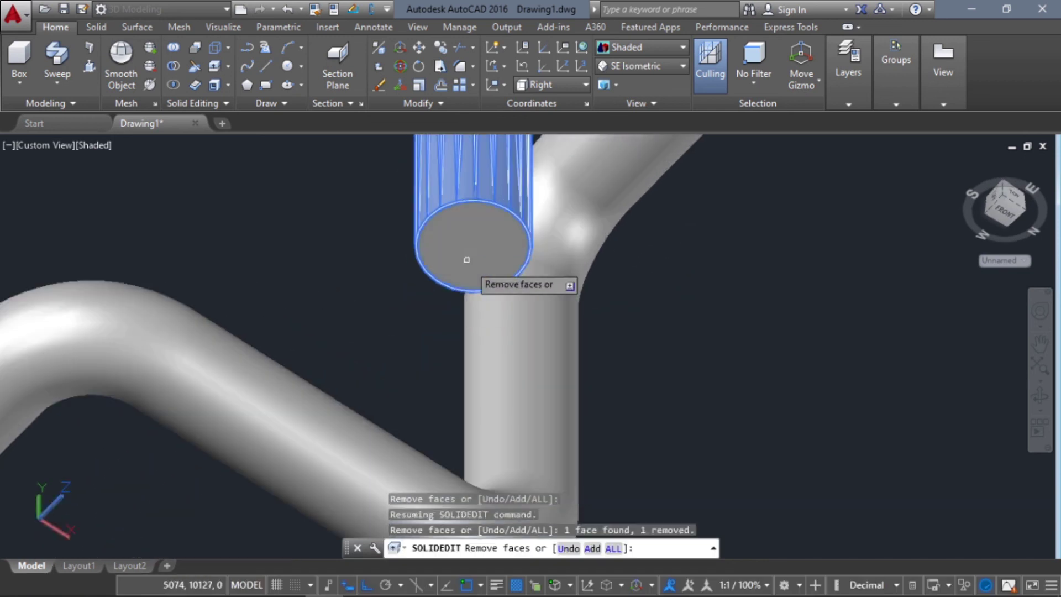
- Shell the round copy with an offset distance of 20 and exit solid editing
scroll(487, 277, "down", 8)
middle_click_drag(621, 303, 630, 397, "shift")
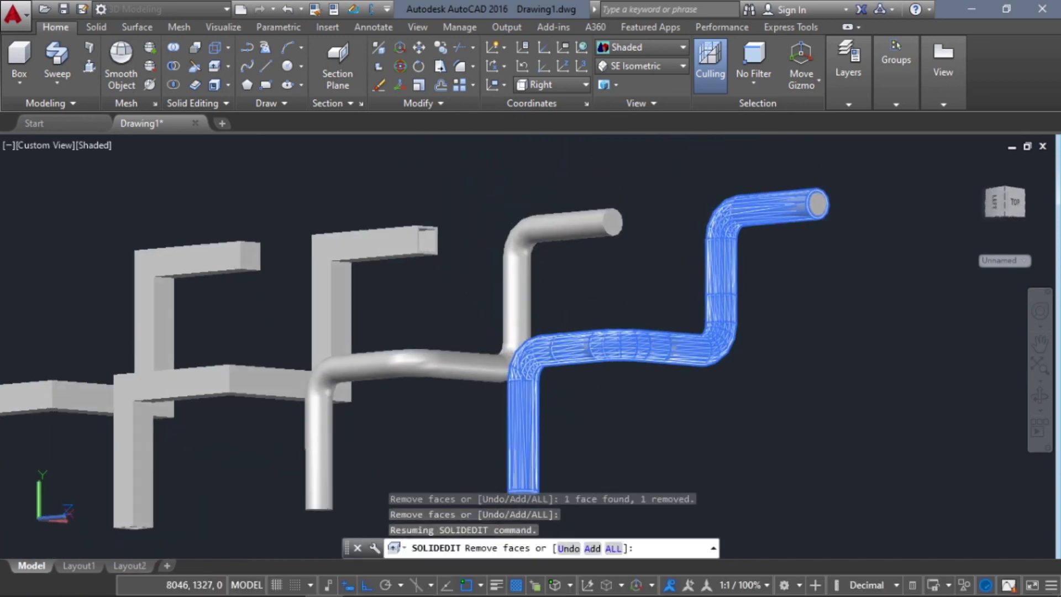
middle_click_drag(725, 422, 517, 374, "shift")
middle_click_drag(575, 356, 563, 397, "shift")
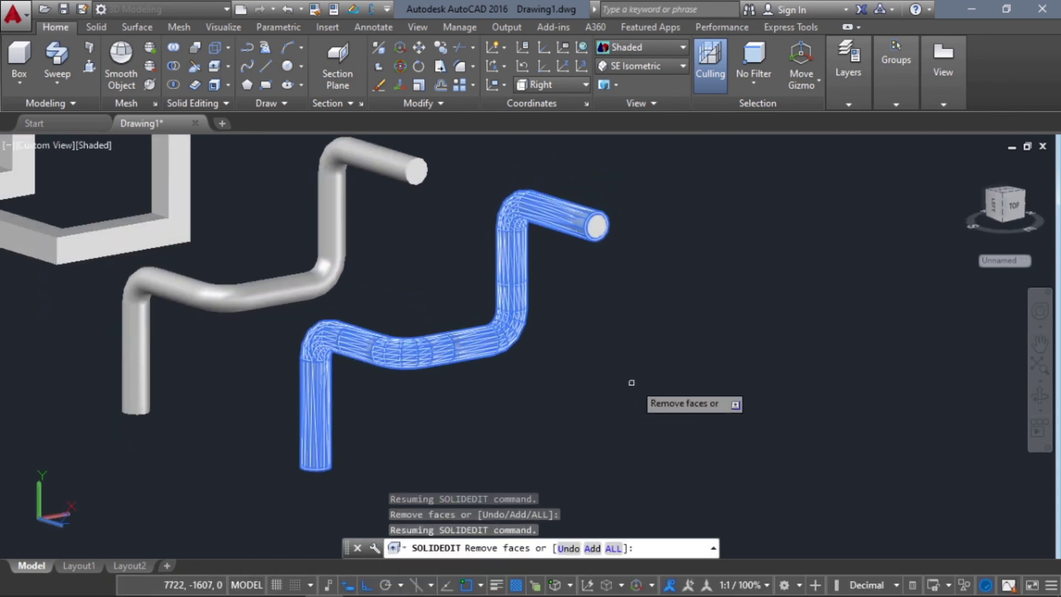
key("Return")
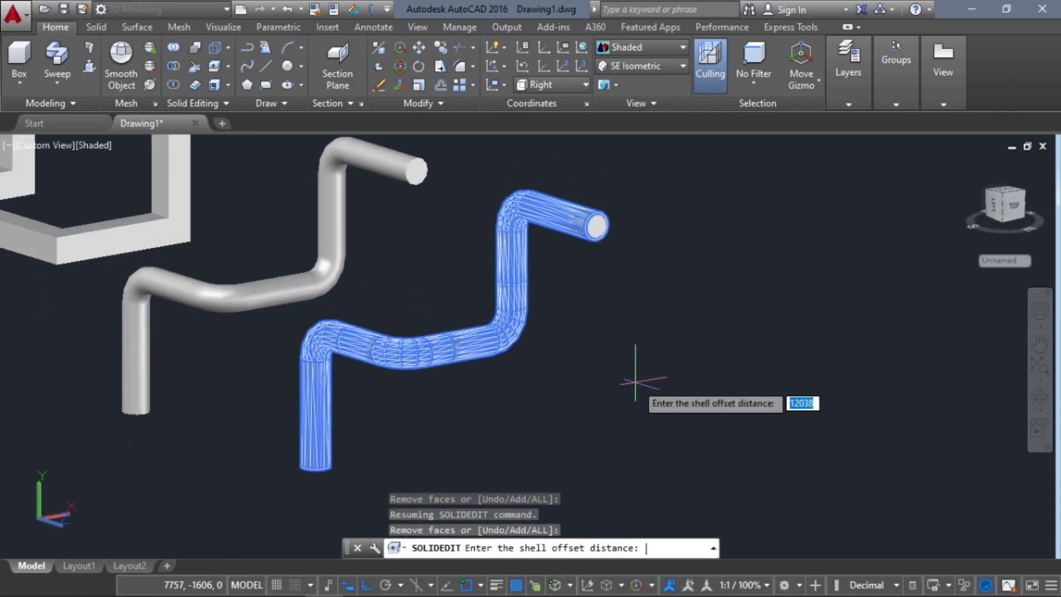
type("20")
key("Return")
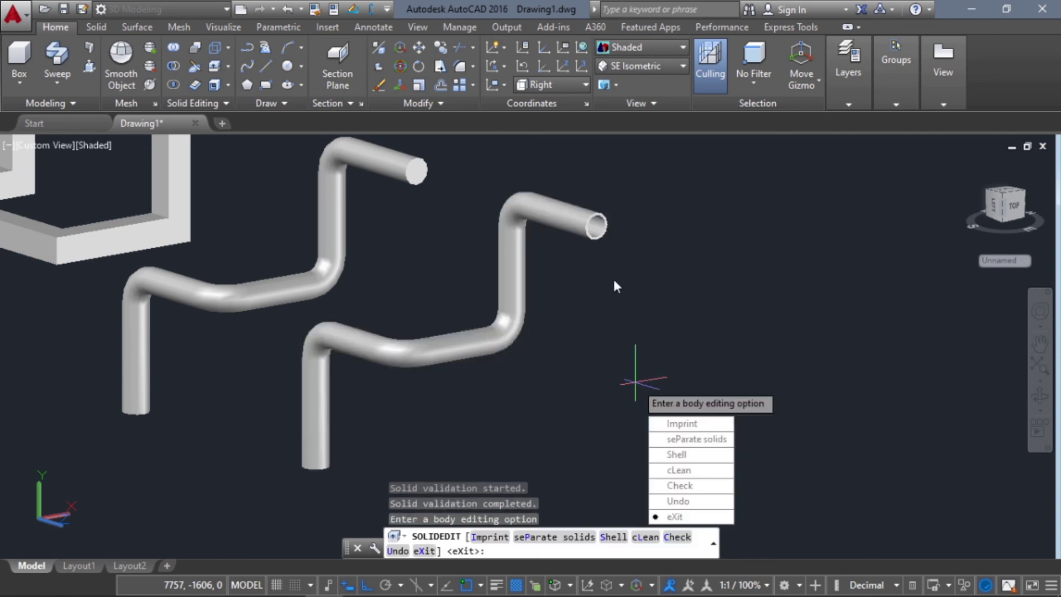
key("Return")
key("Return")
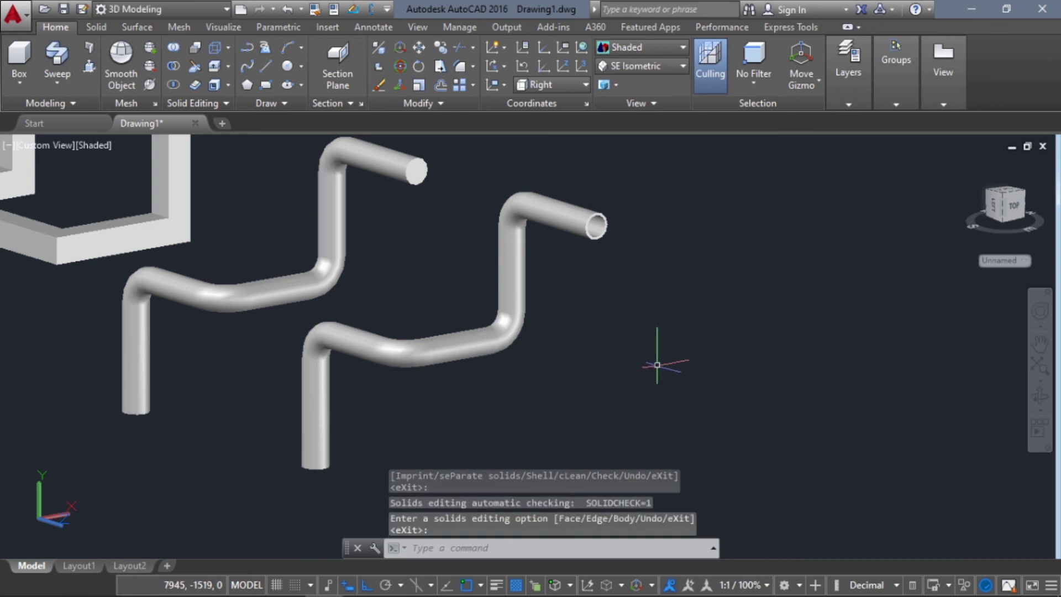
- Examine the square and round swept solids side by side, comparing the open ends of the shelled copies with the solid ones
middle_click_drag(602, 349, 583, 315, "shift")
scroll(584, 316, "down", 6)
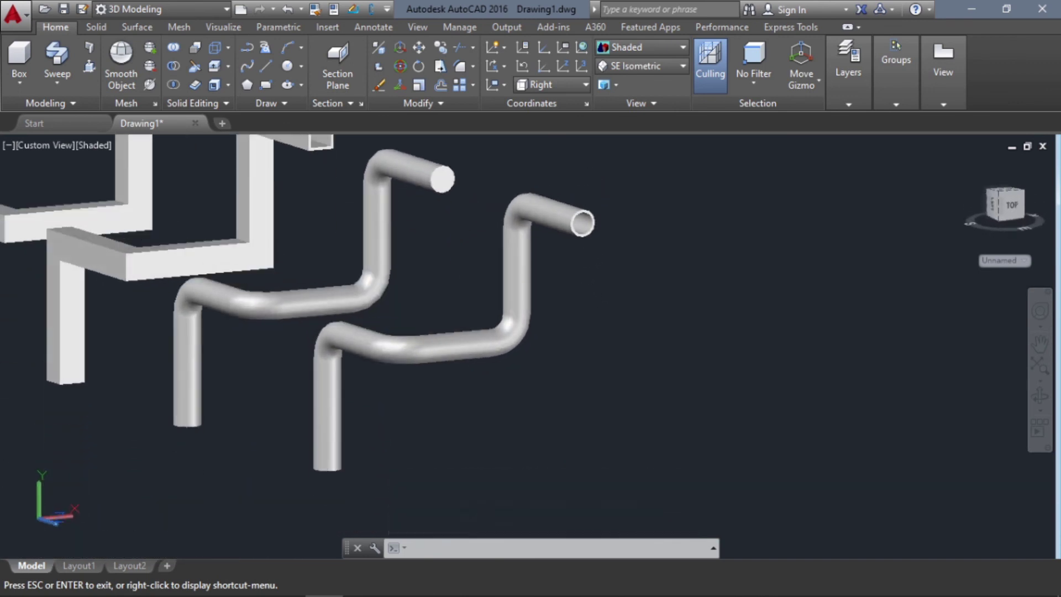
scroll(406, 367, "up", 2)
middle_click_drag(445, 373, 497, 365)
key("Escape")
middle_click_drag(299, 411, 769, 384, "shift")
scroll(673, 386, "up", 2)
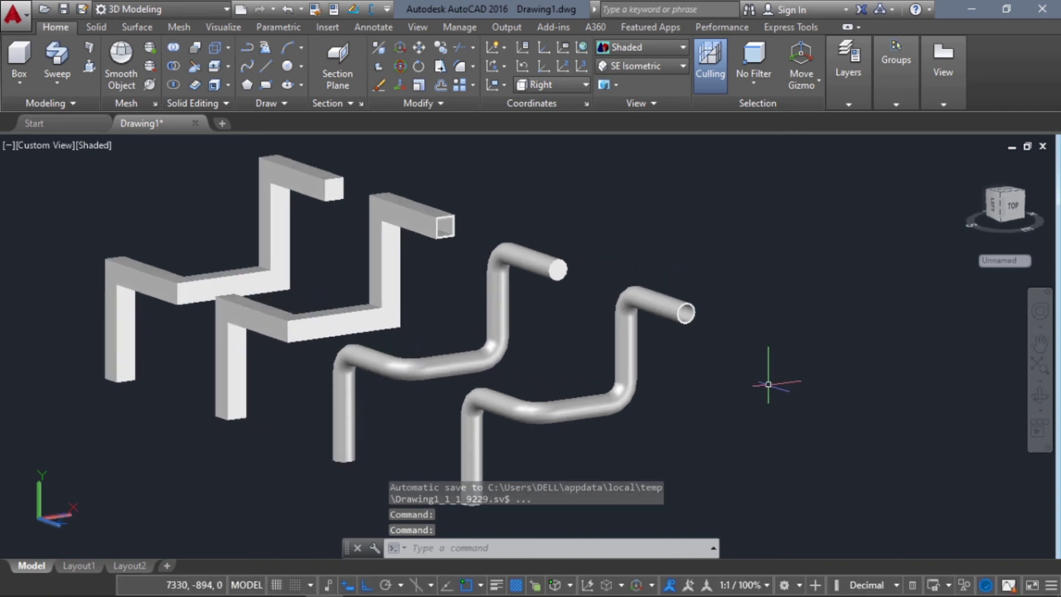
key("Escape")
key("Escape")
key("Escape")
mouse_move(213, 590)
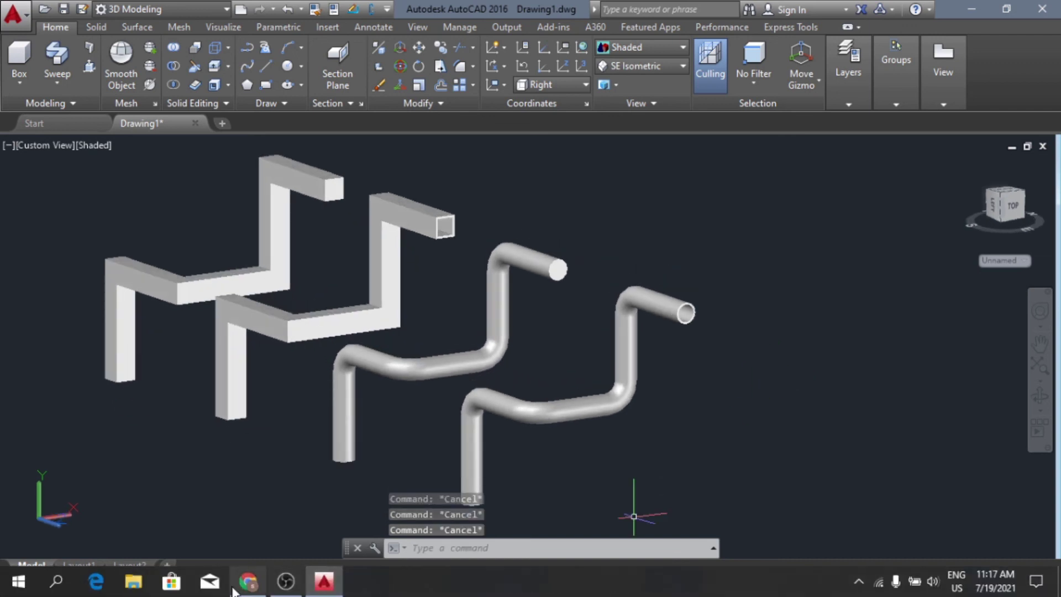